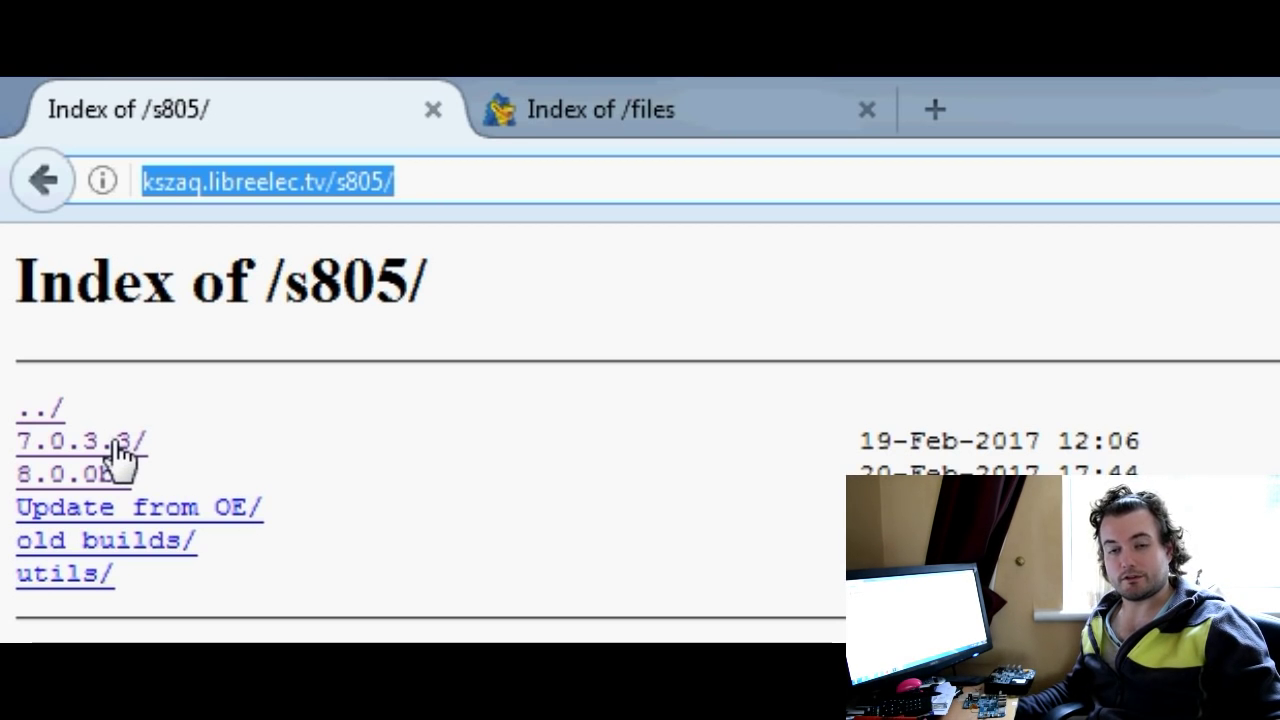
Step: Open the NAND directory of version 7.0.3.3 in the LibreELEC s805 index to view its builds
click(92, 446)
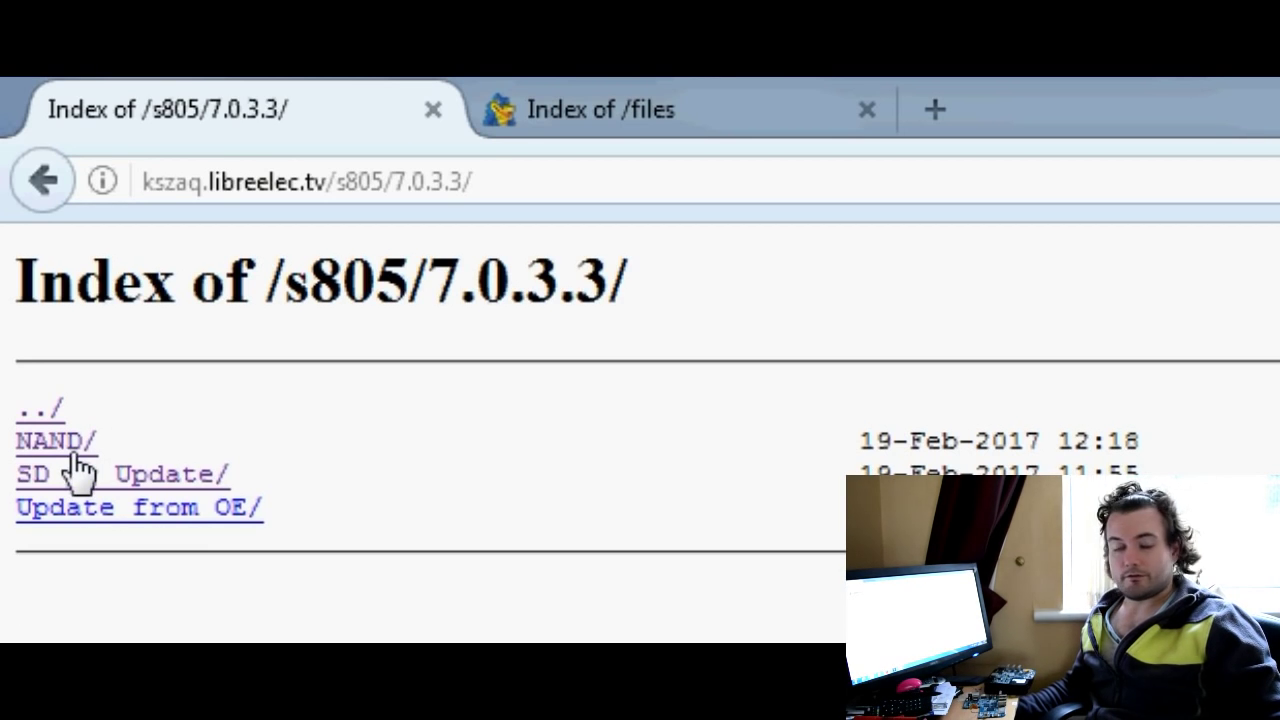
click(74, 449)
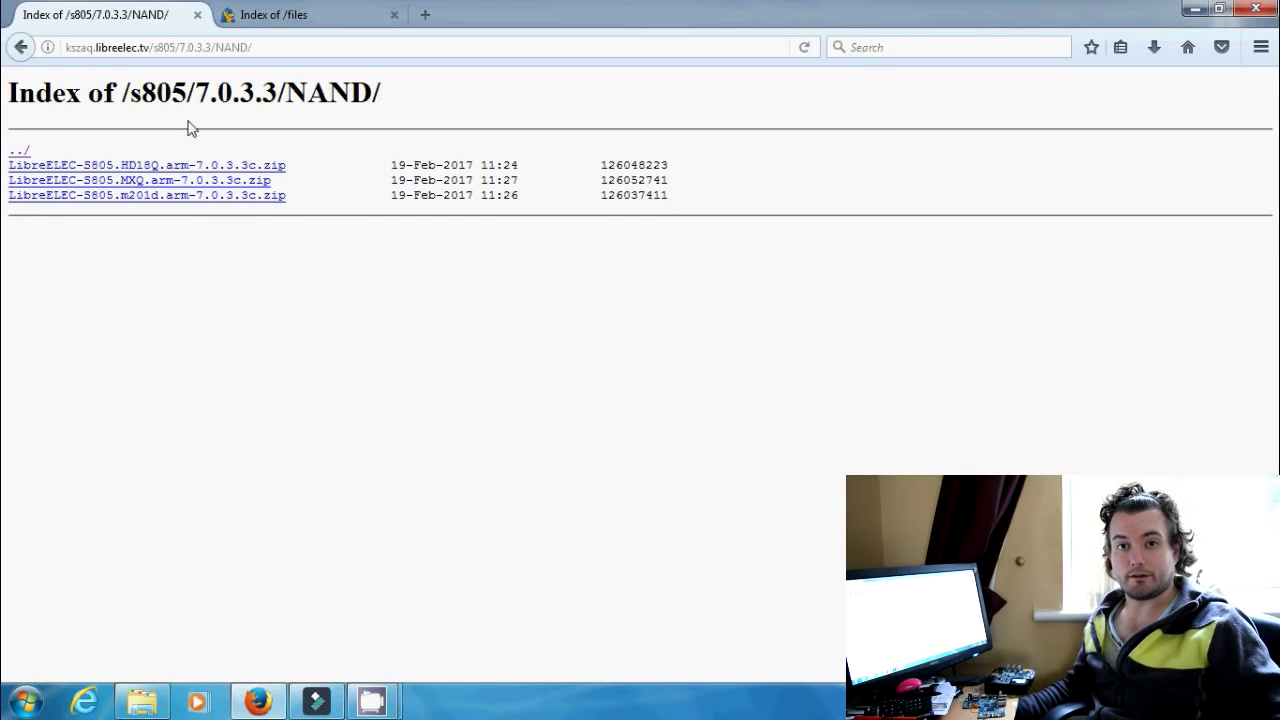
Step: On the mxqproject.com files index, browse to TWRP/MXQ-All-Black-S805-TWRP and locate recovery.img
click(265, 15)
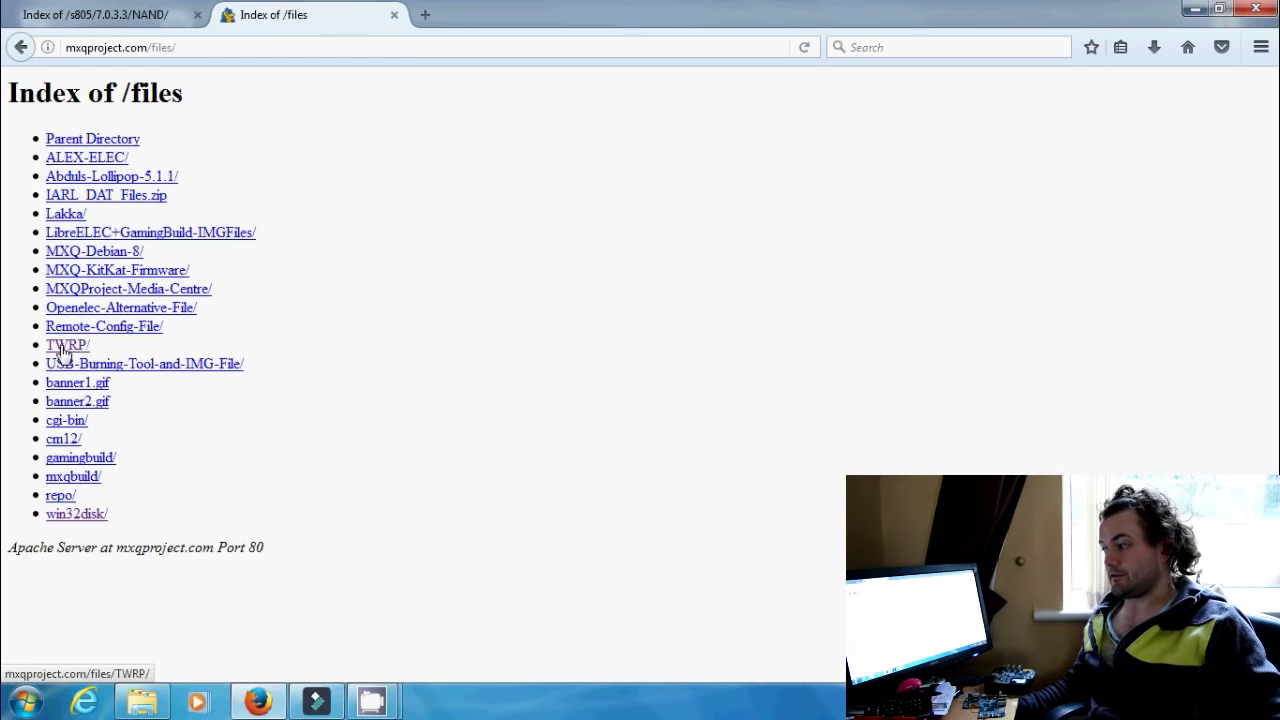
click(76, 349)
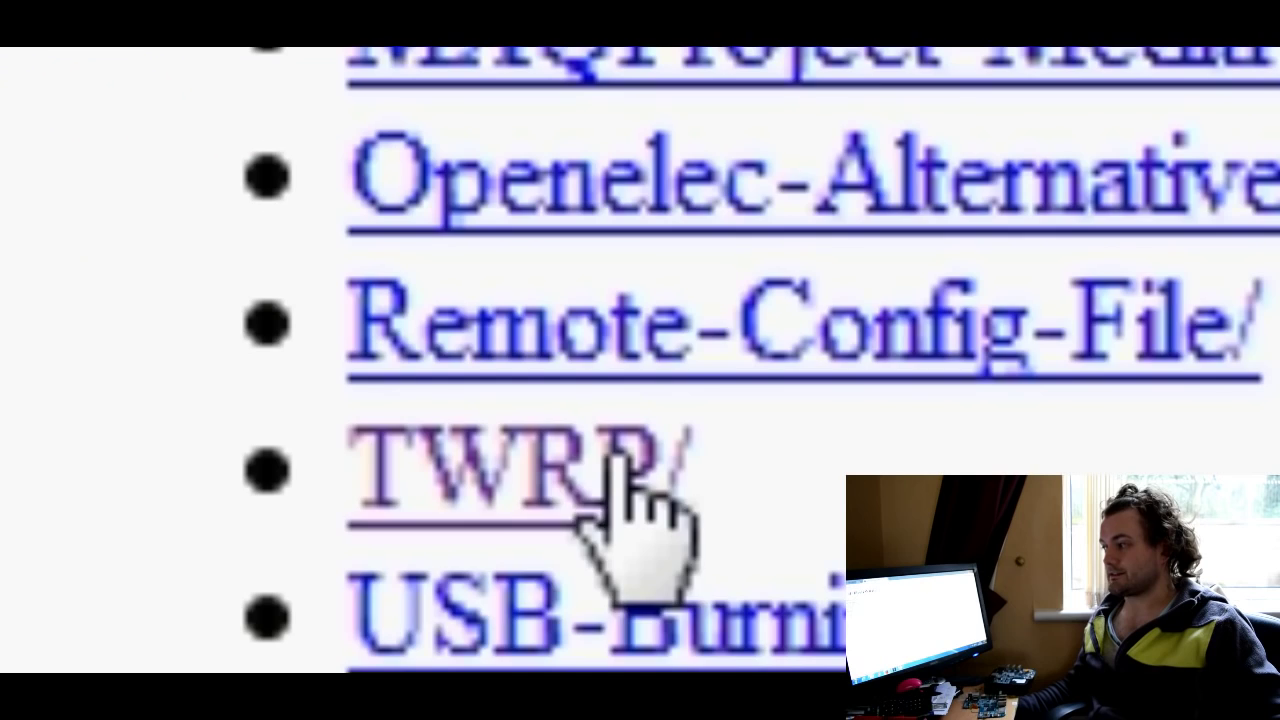
click(612, 455)
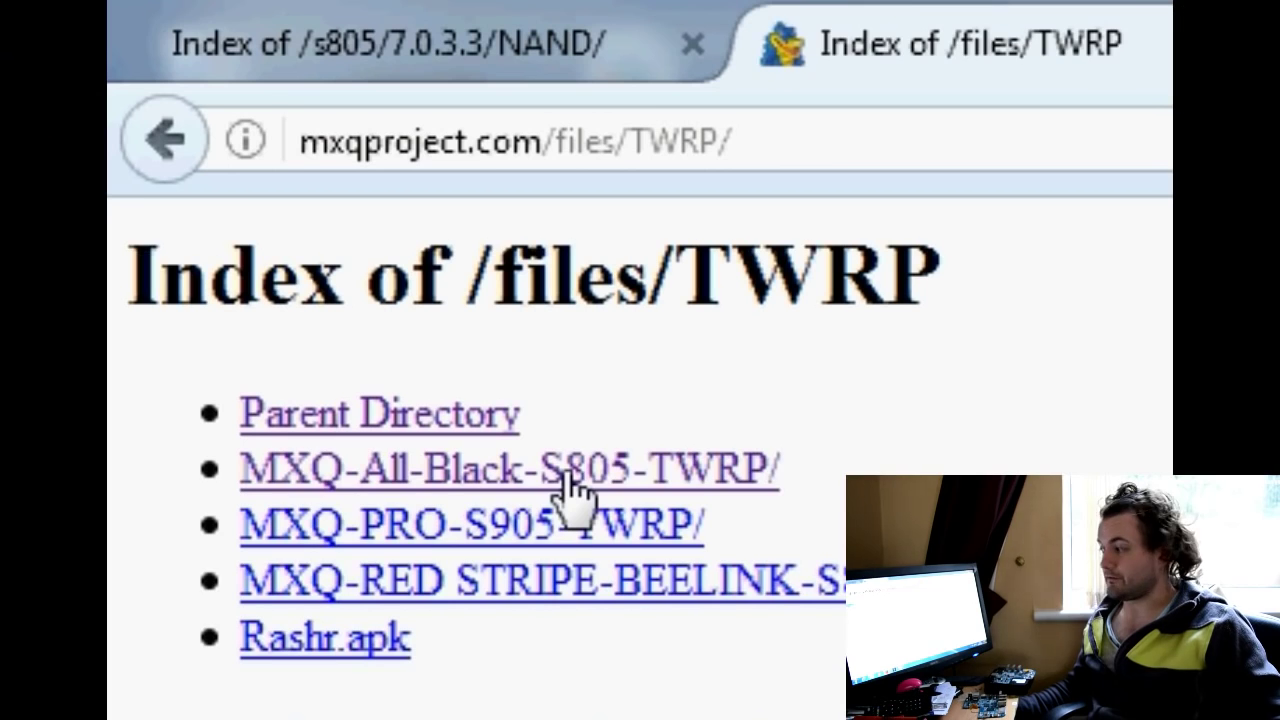
click(566, 474)
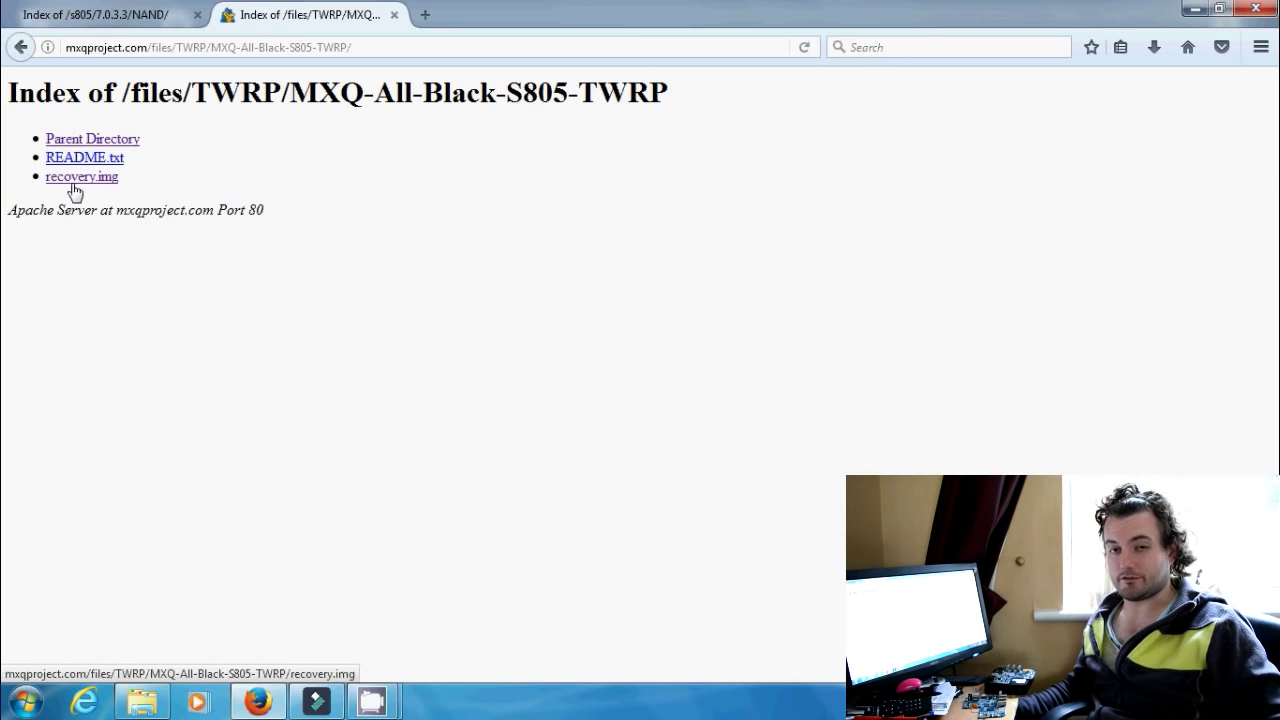
drag(140, 180, 37, 189)
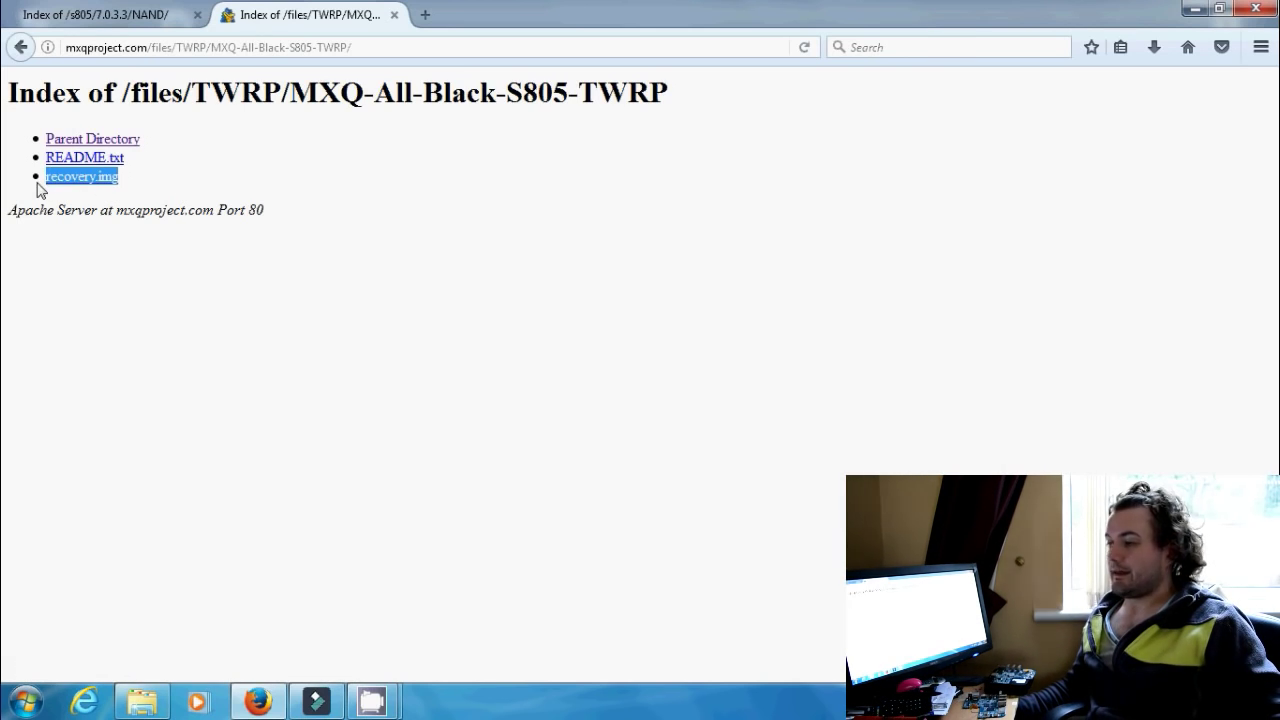
click(182, 185)
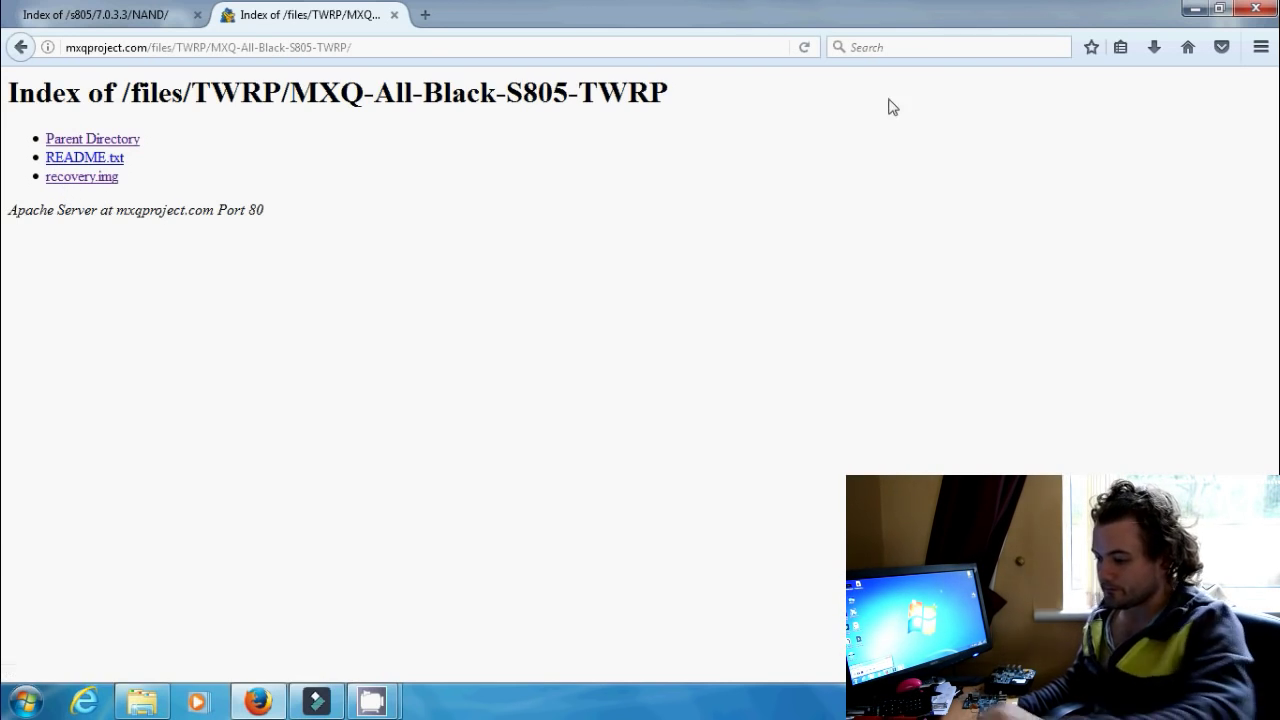
Step: Switch to the desktop, open the inserted BOOT (H:) card without scanning it, and view its files before minimizing the window
click(1195, 9)
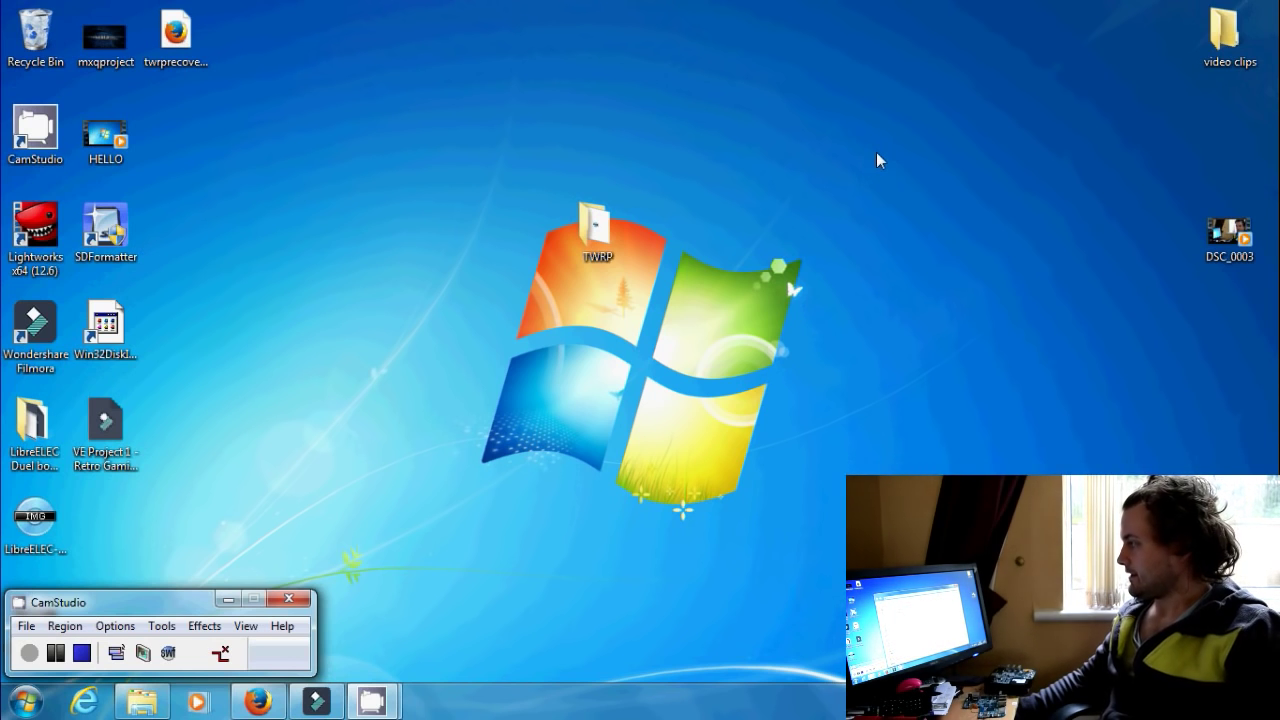
click(678, 404)
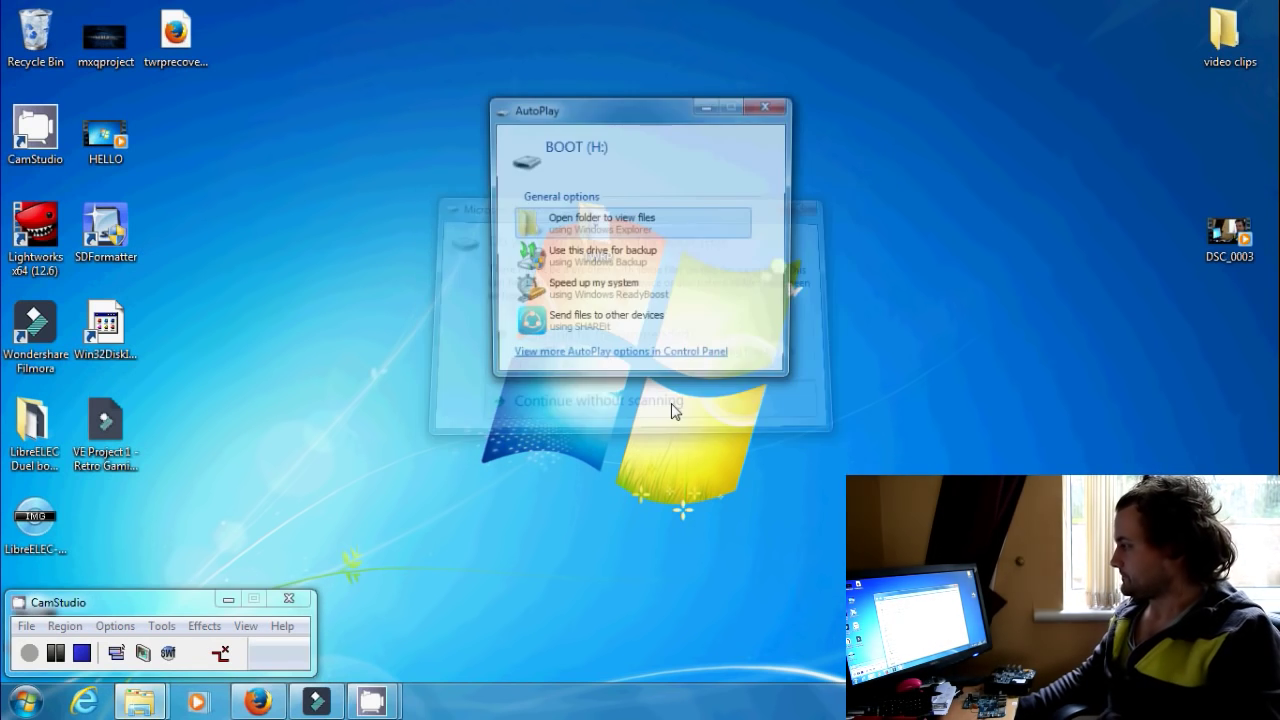
click(627, 224)
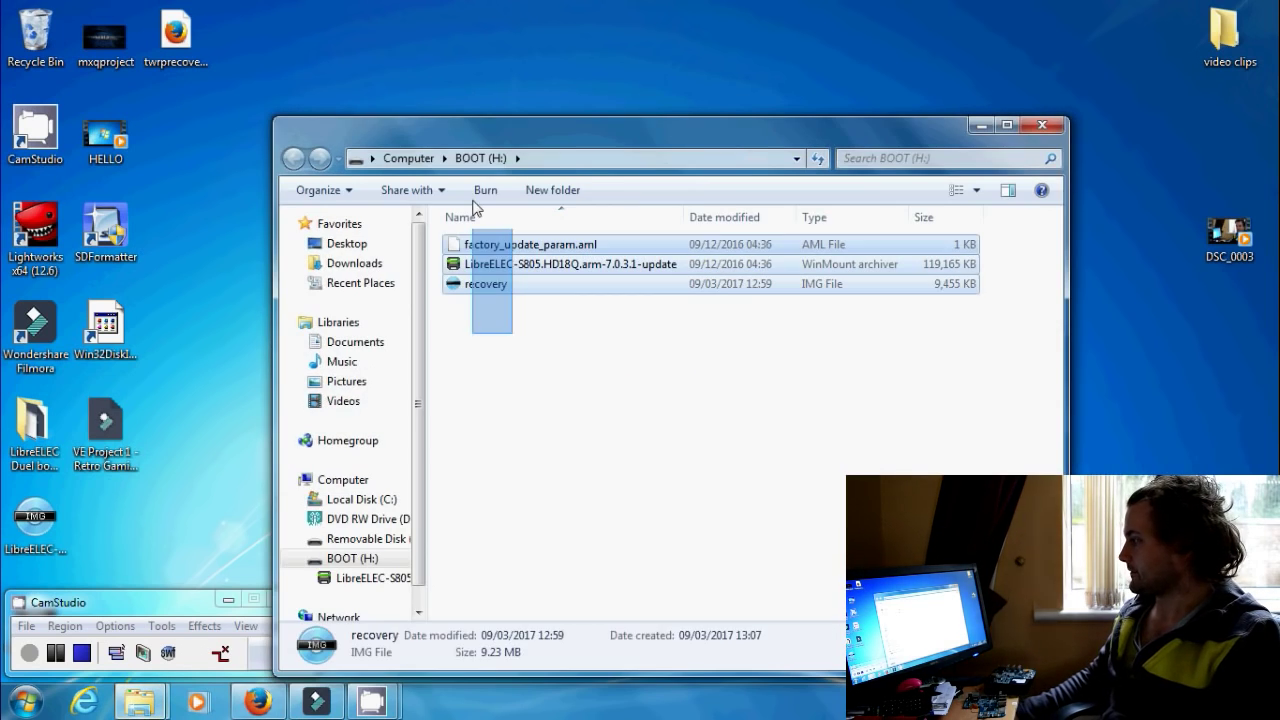
key(ctrl+a)
click(510, 430)
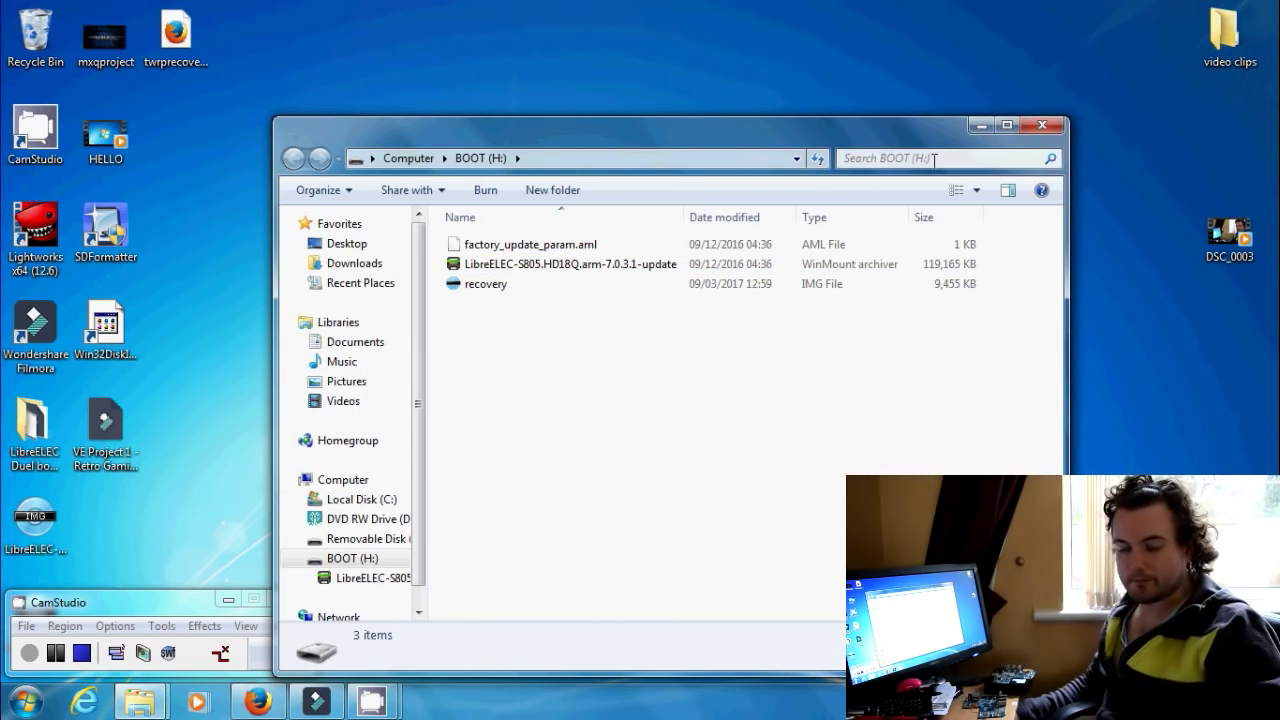
click(981, 125)
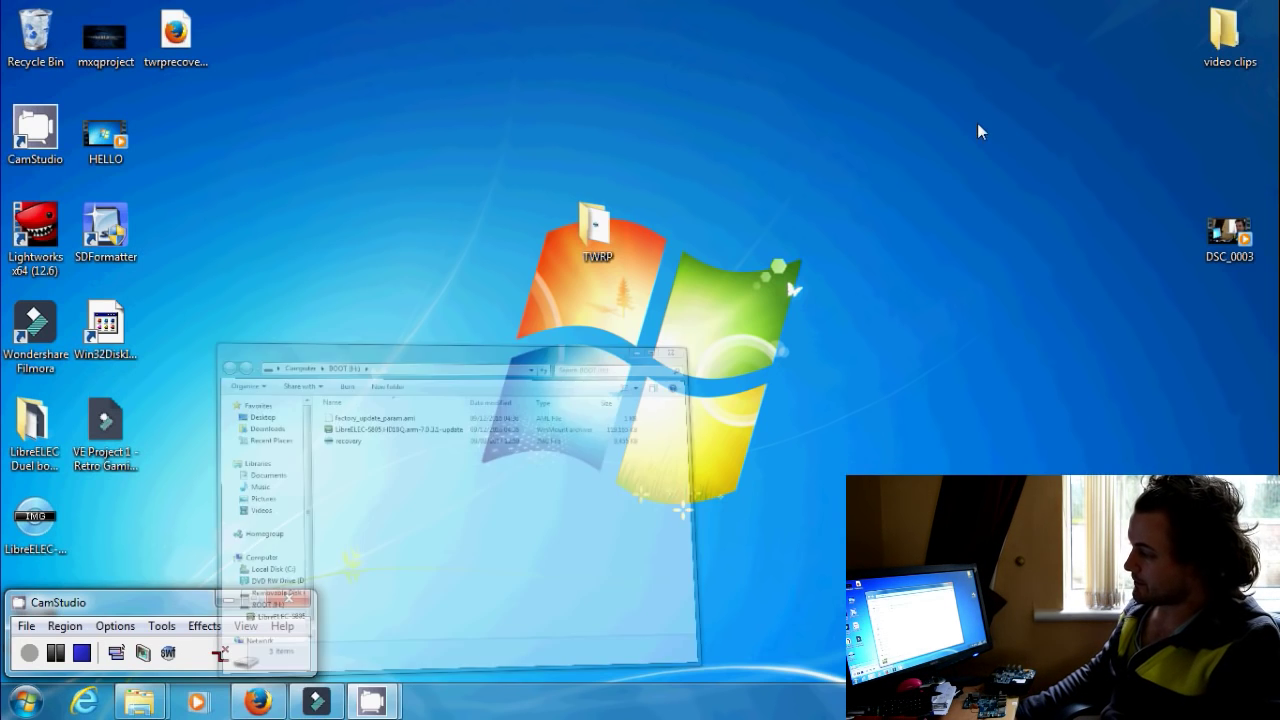
Step: Extract the LibreELEC-S805.HD18Q.arm-7.0.3.1 archive in place inside the desktop's TWRP folder
double_click(592, 230)
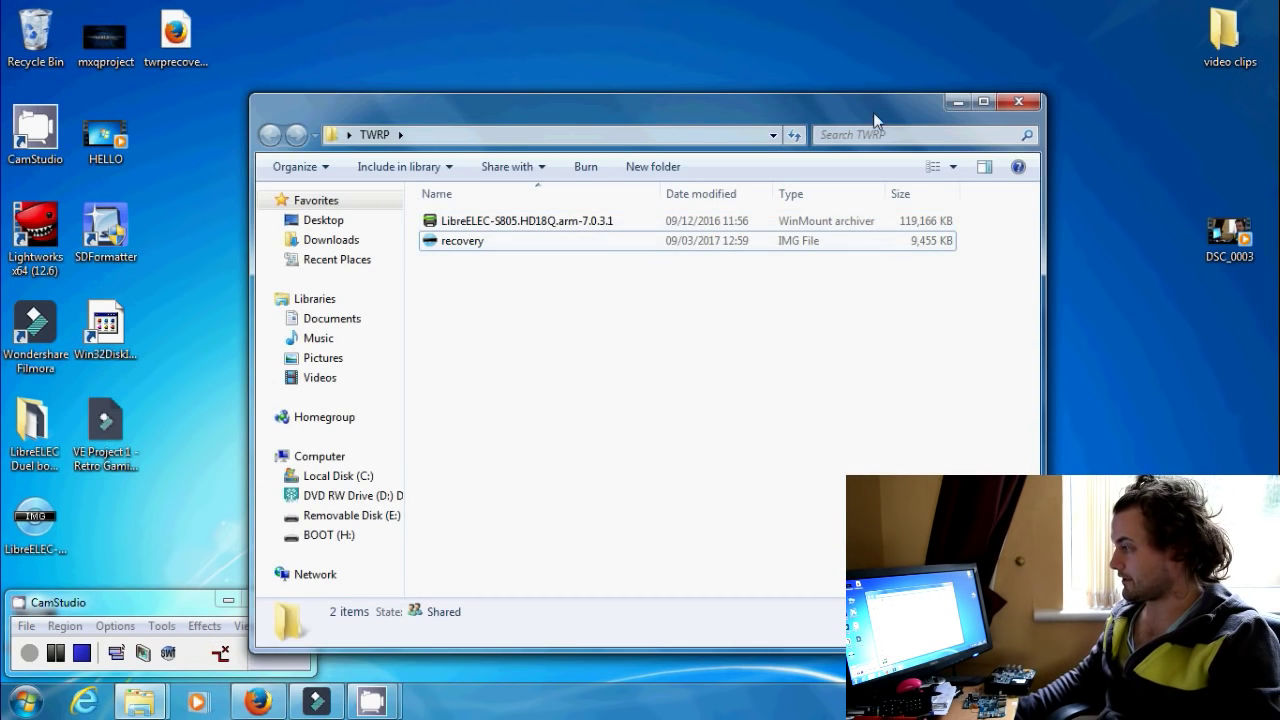
drag(824, 110, 789, 111)
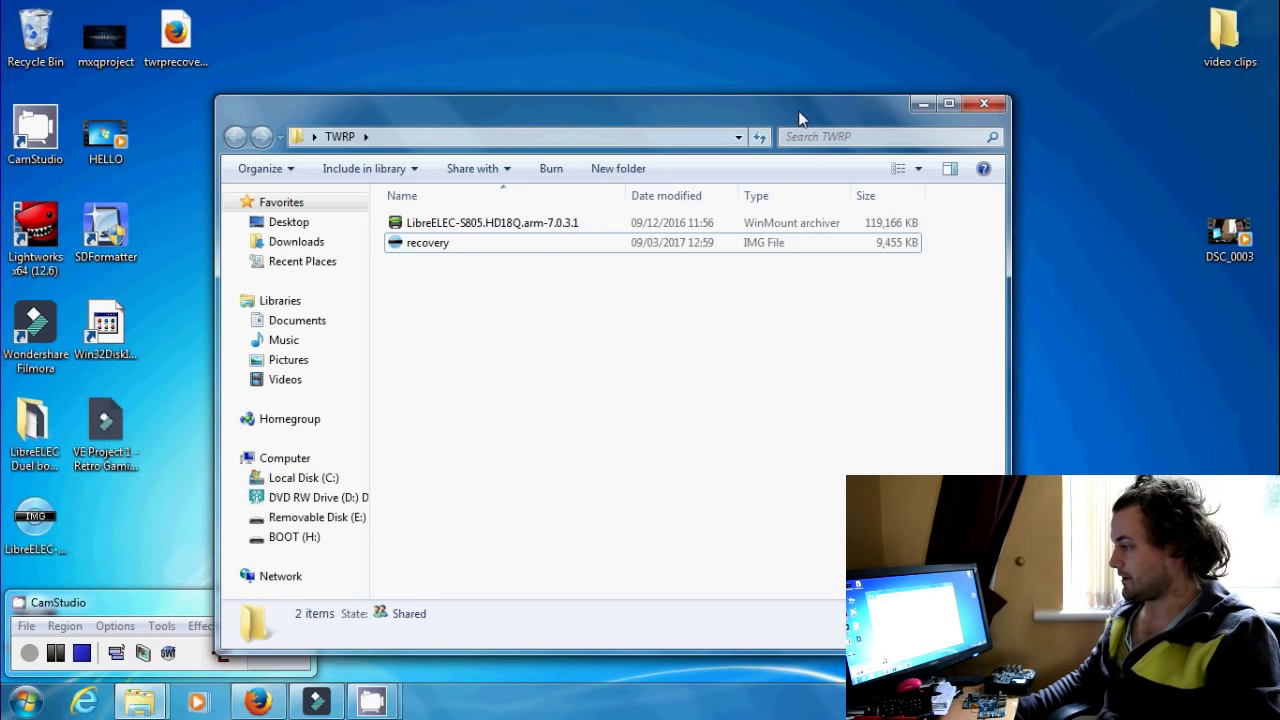
click(510, 230)
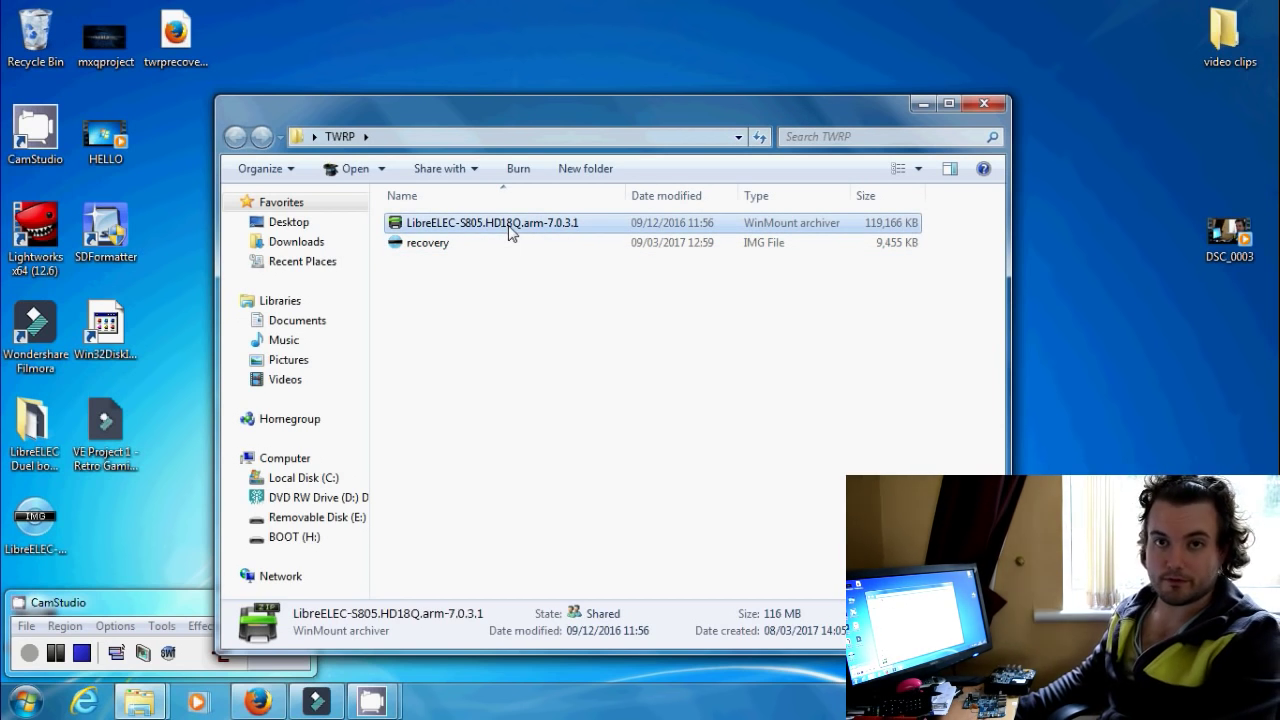
right_click(538, 230)
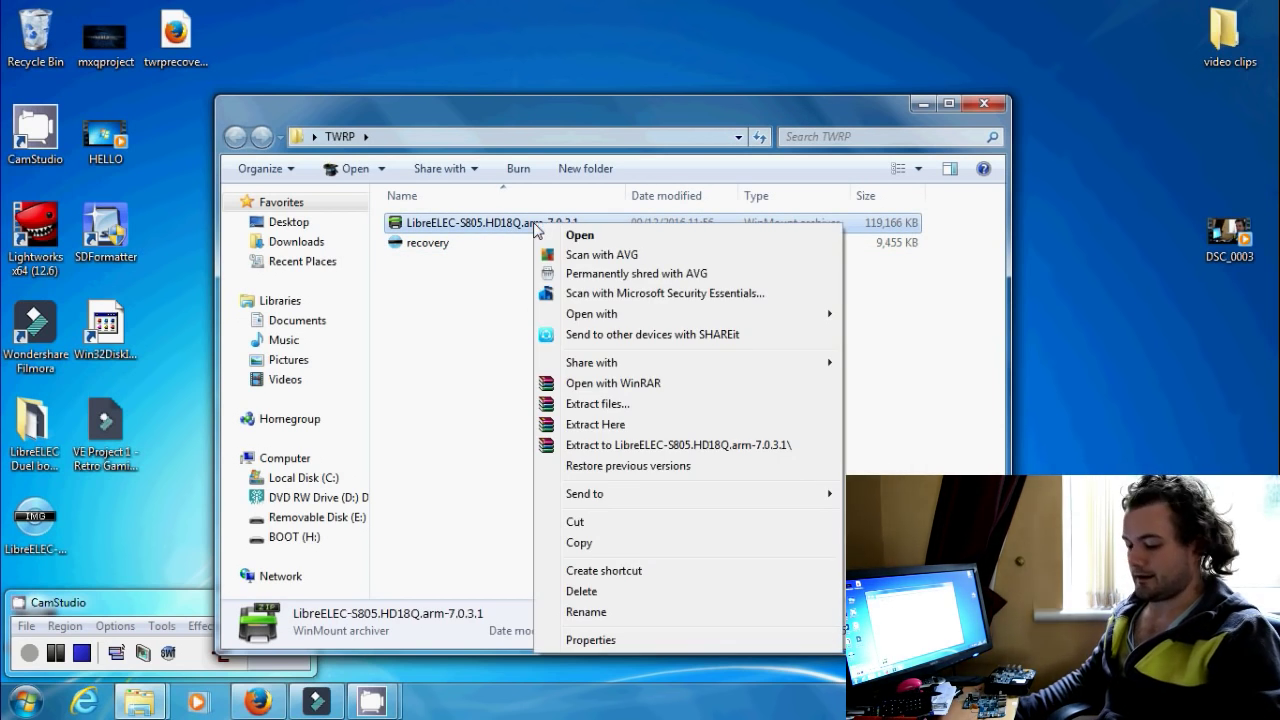
click(594, 424)
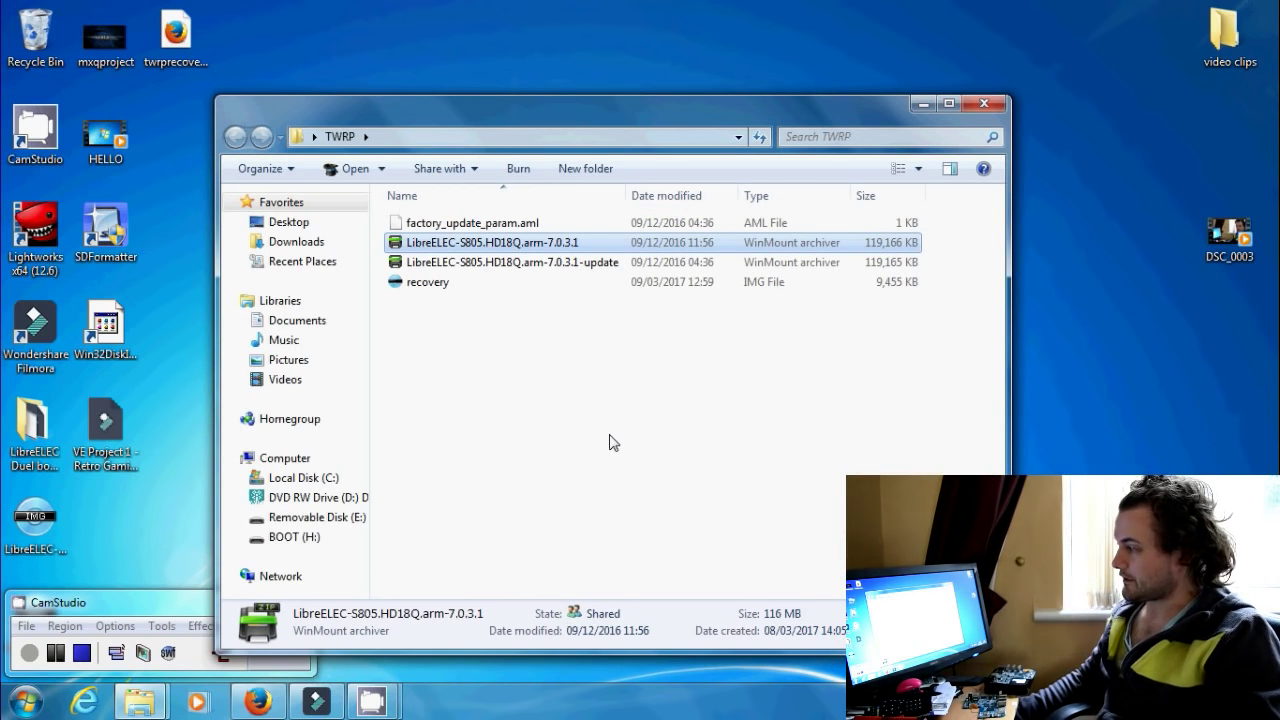
Step: Select factory_update_param.aml, LibreELEC-S805.HD18Q.arm-7.0.3.1-update and recovery in the TWRP folder, leaving out the original archive
ctrl+click(512, 262)
ctrl+click(525, 222)
ctrl+click(540, 242)
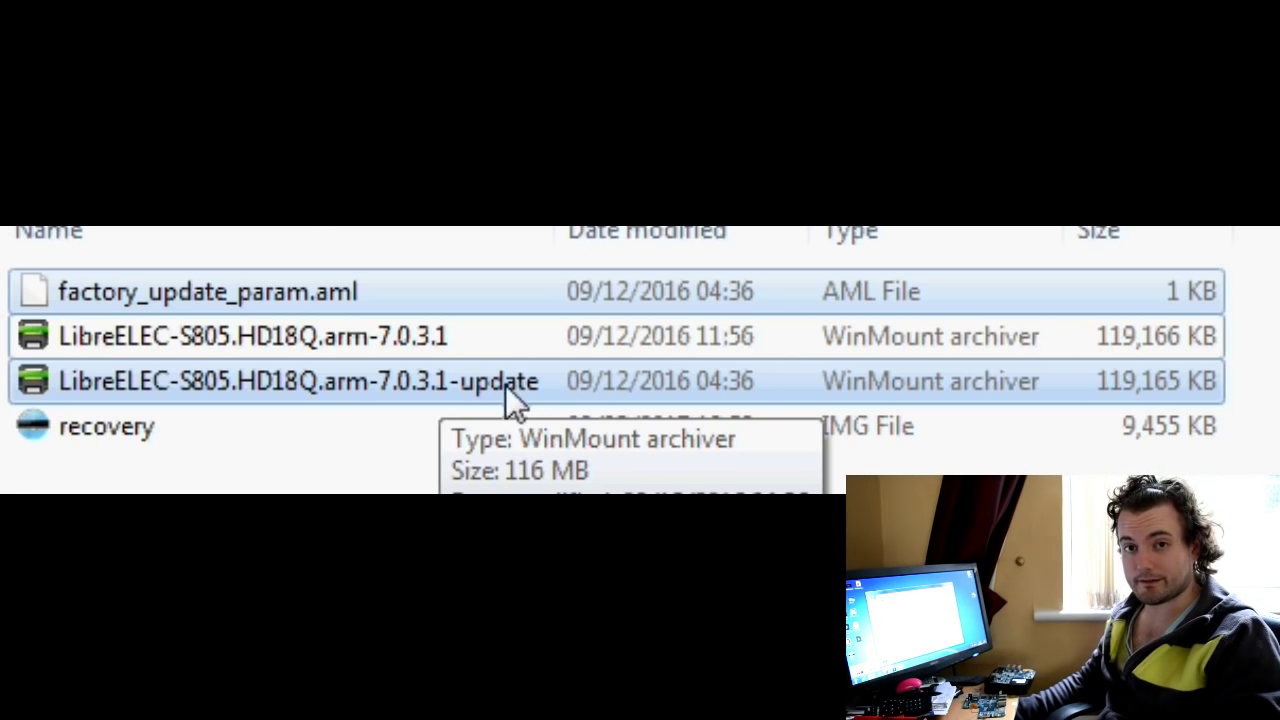
click(505, 388)
click(444, 284)
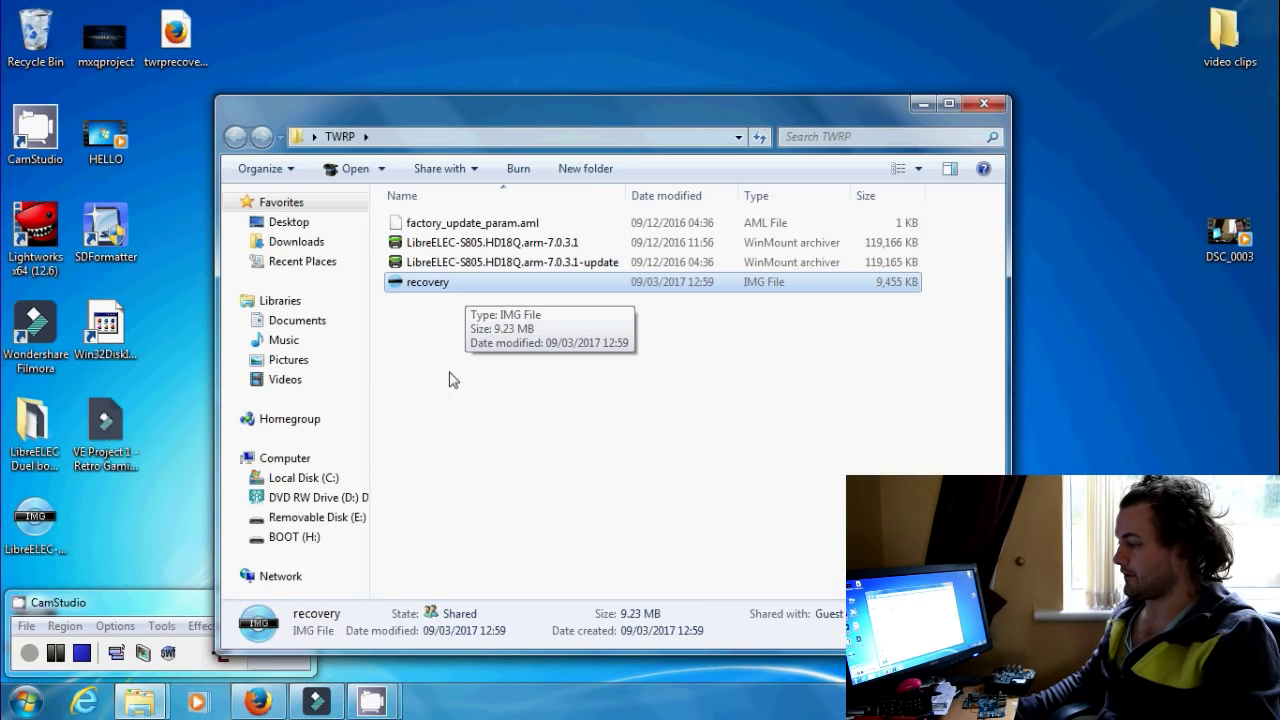
click(437, 420)
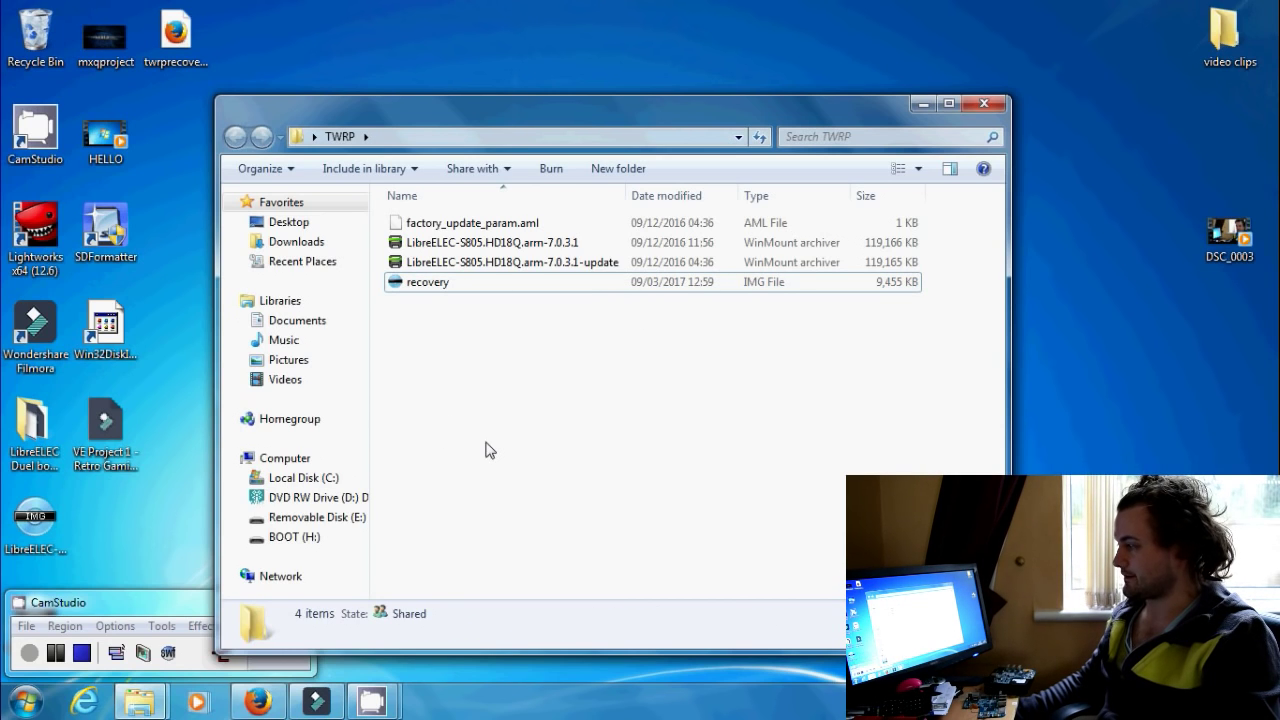
drag(445, 318, 470, 228)
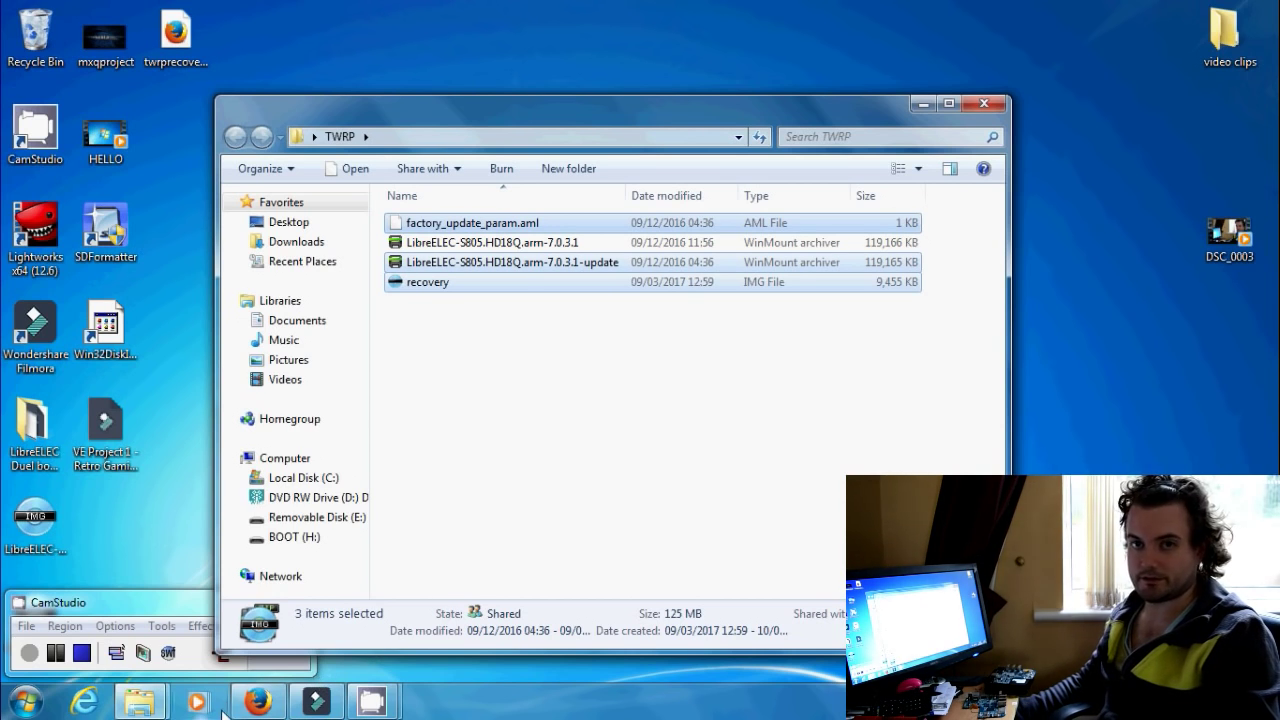
Step: Check the files on the BOOT (H:) card, and close both the card window and the TWRP folder
click(139, 702)
click(272, 640)
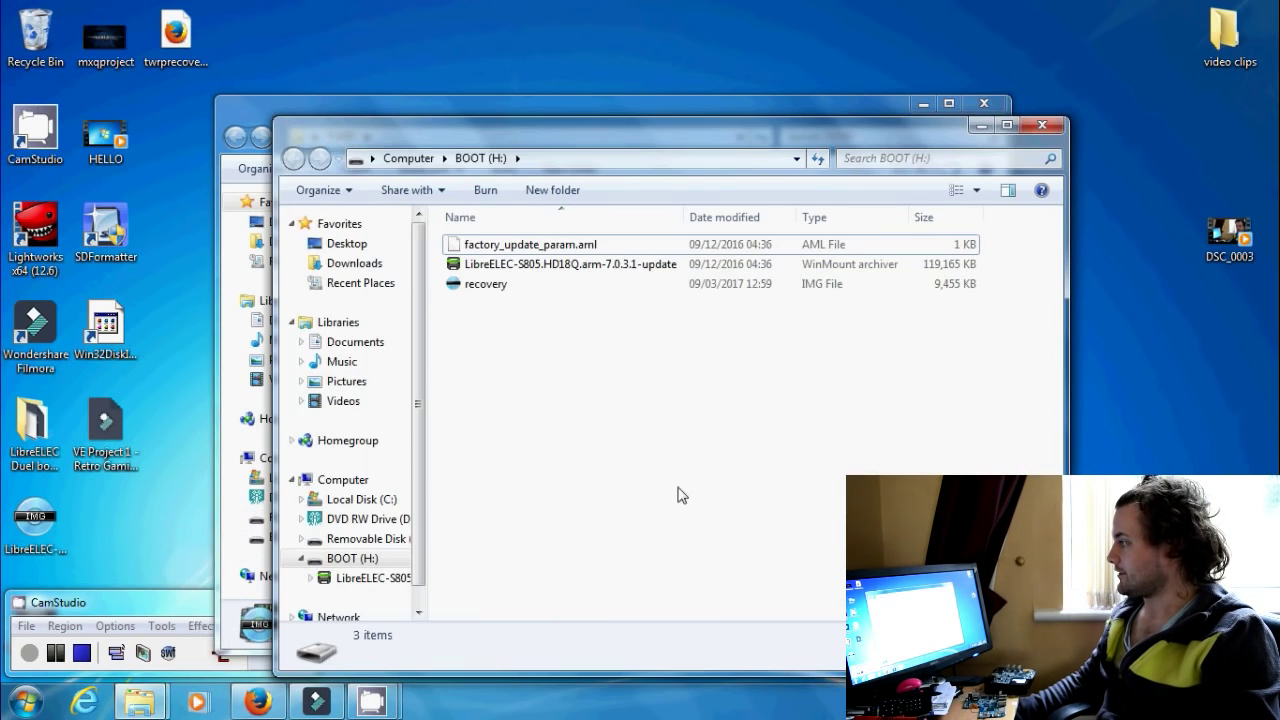
drag(557, 457, 505, 232)
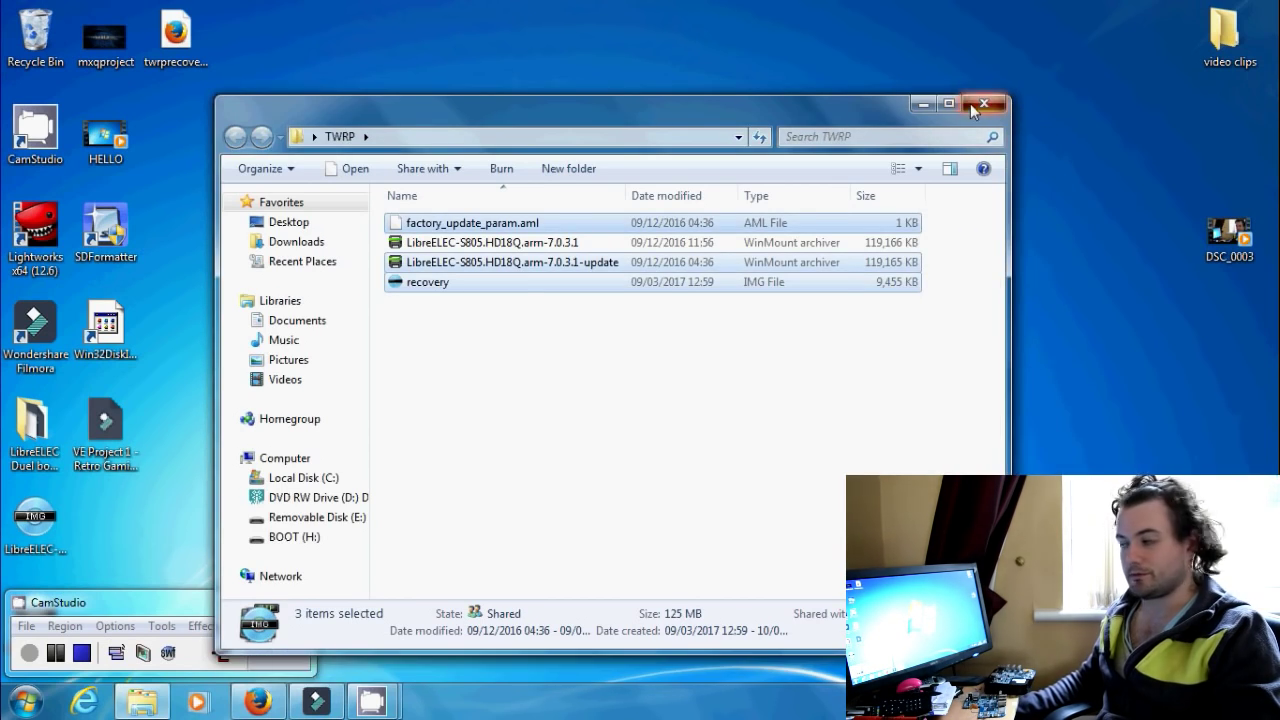
click(990, 104)
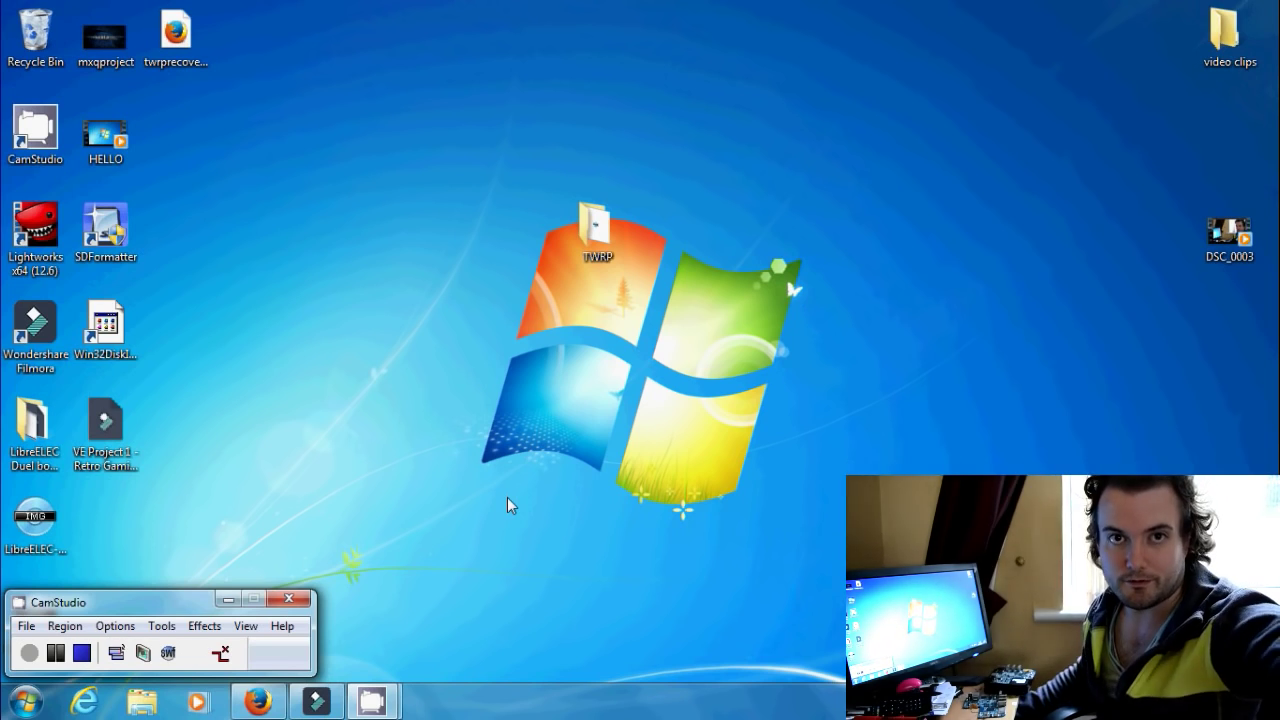
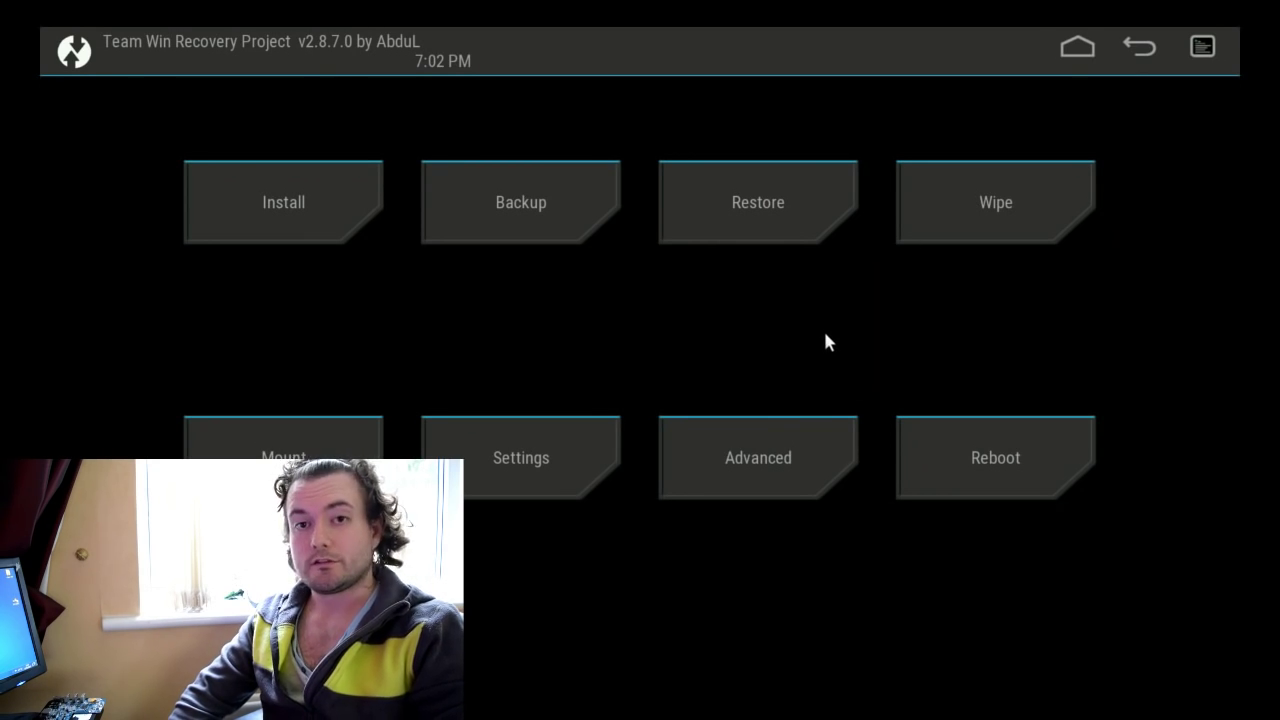
Step: In Team Win Recovery Project, choose LibreELEC-S805.HD18Q.arm-7.0.3.1-update.zip from External SD for installation, and return to the main screen without flashing
click(272, 222)
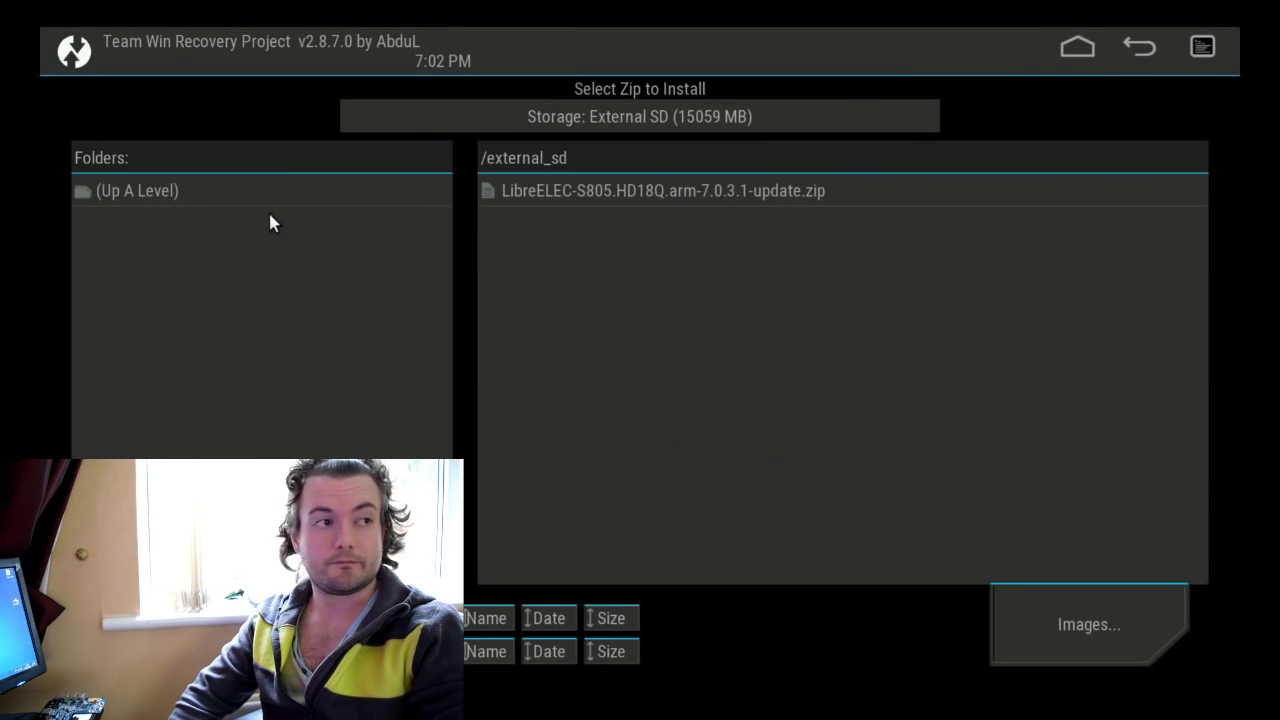
click(627, 118)
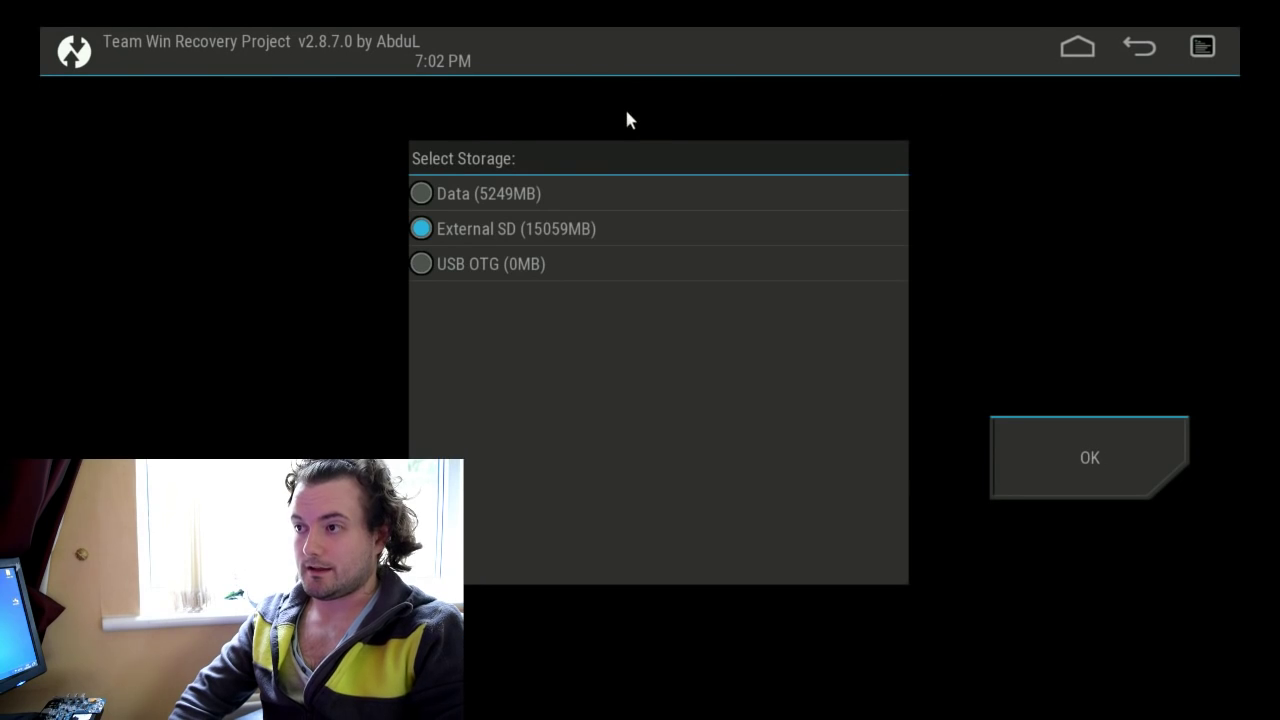
click(503, 229)
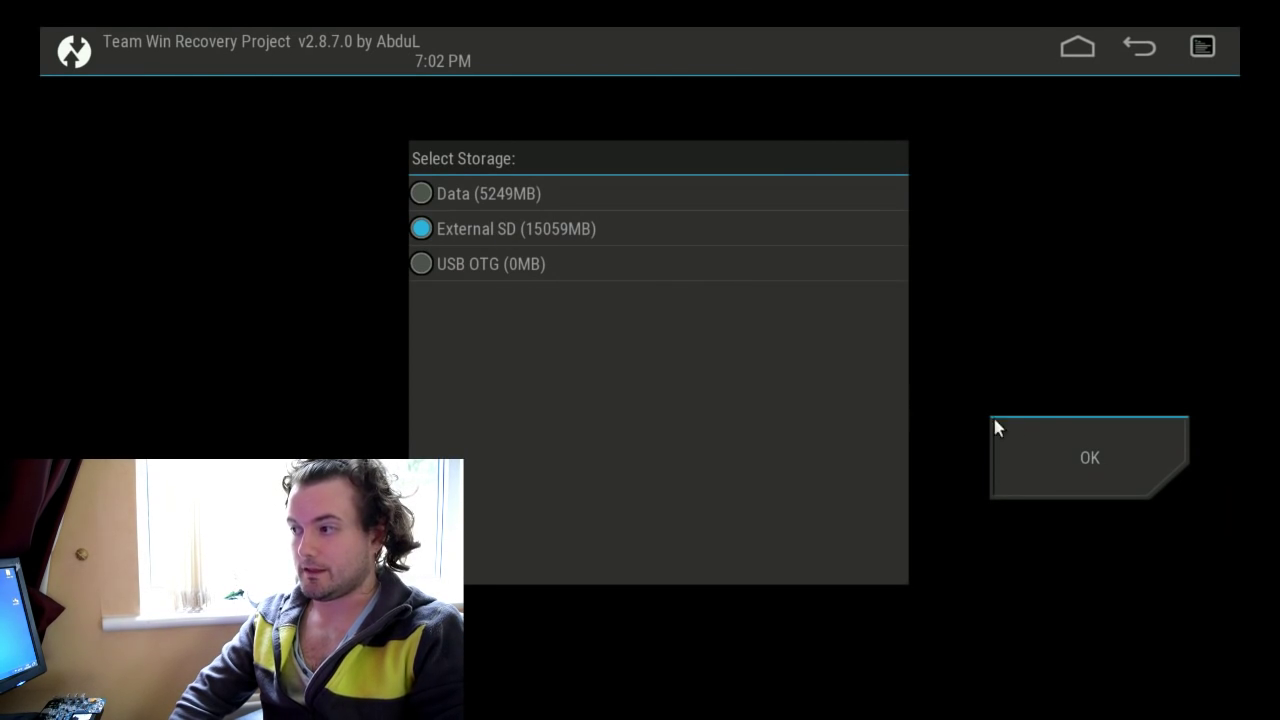
click(1050, 430)
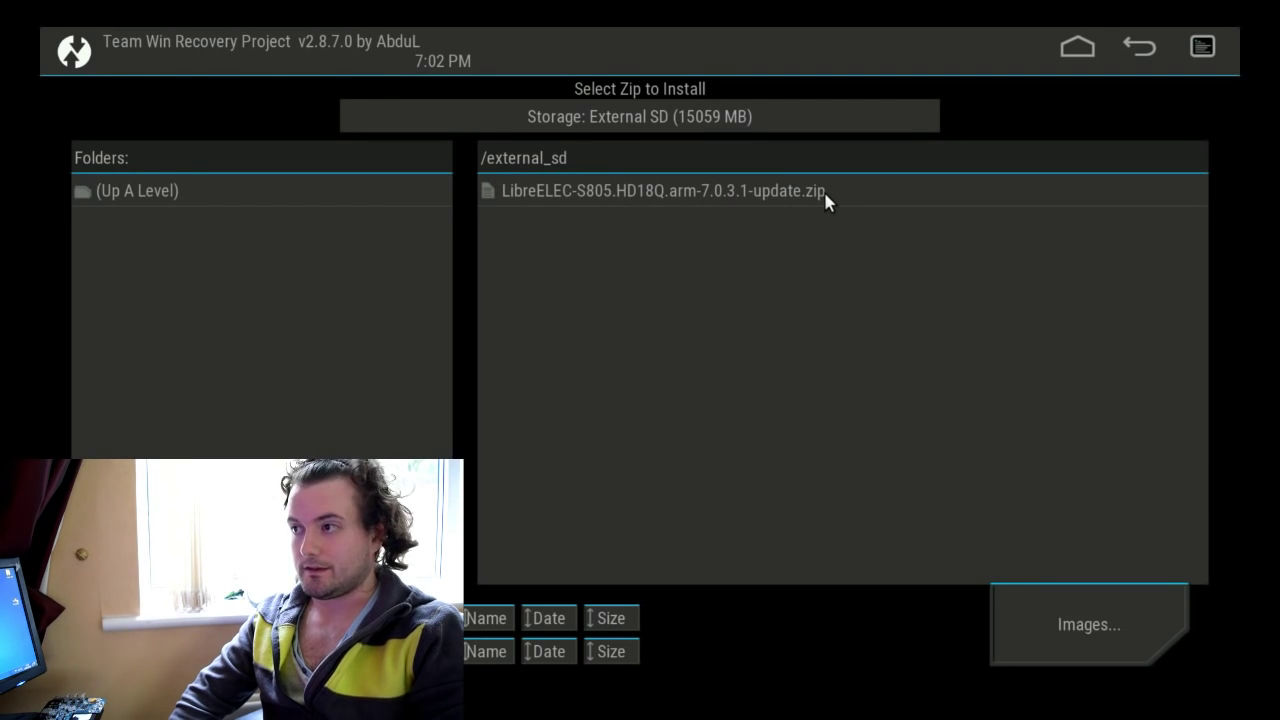
click(698, 200)
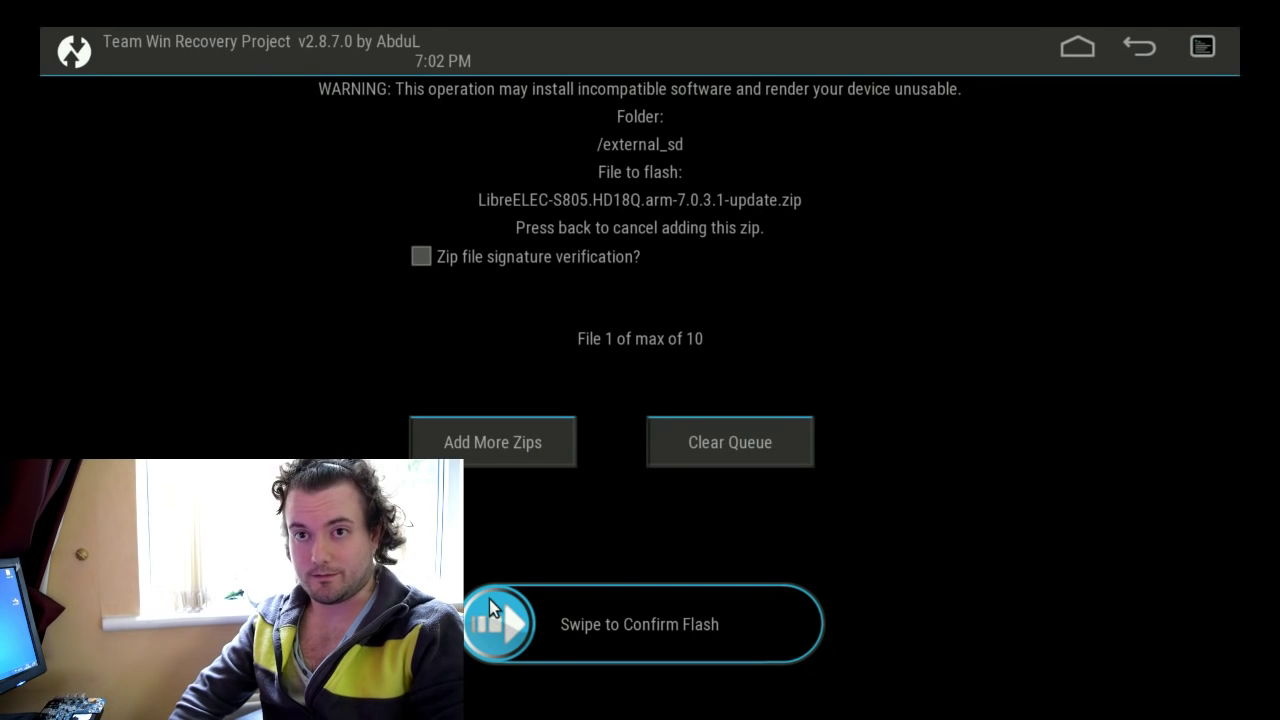
click(1139, 47)
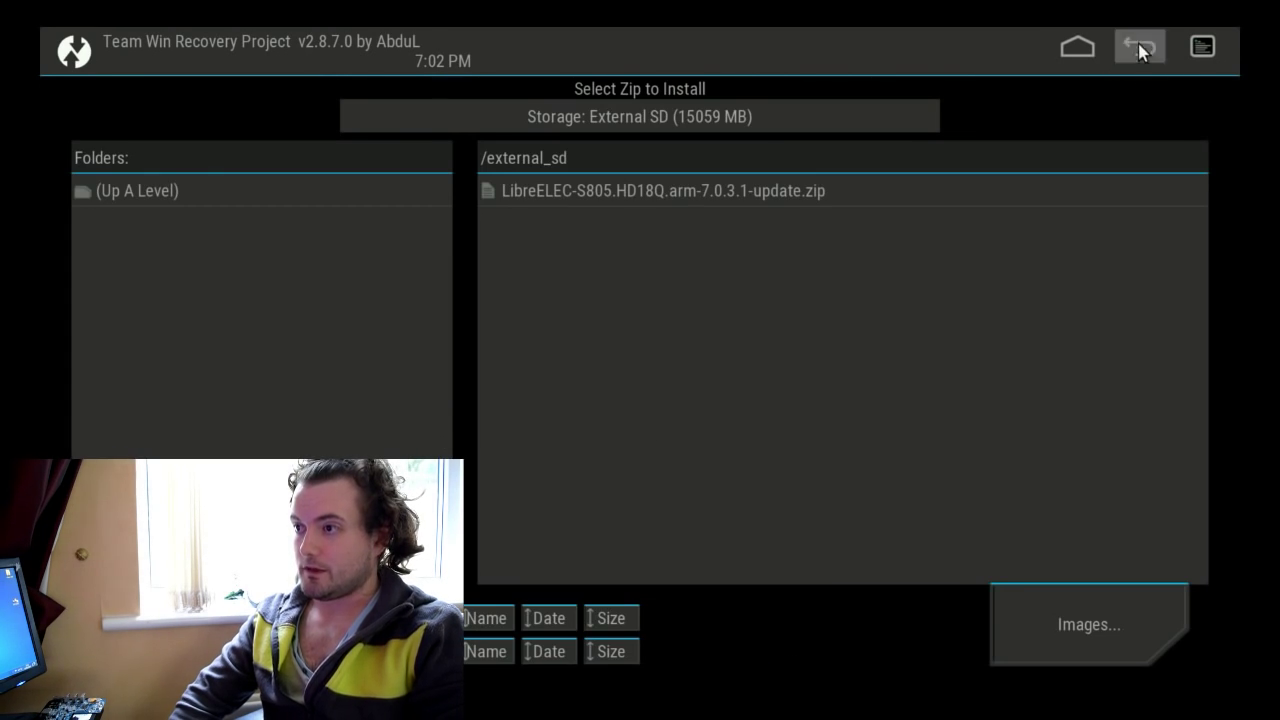
click(1139, 47)
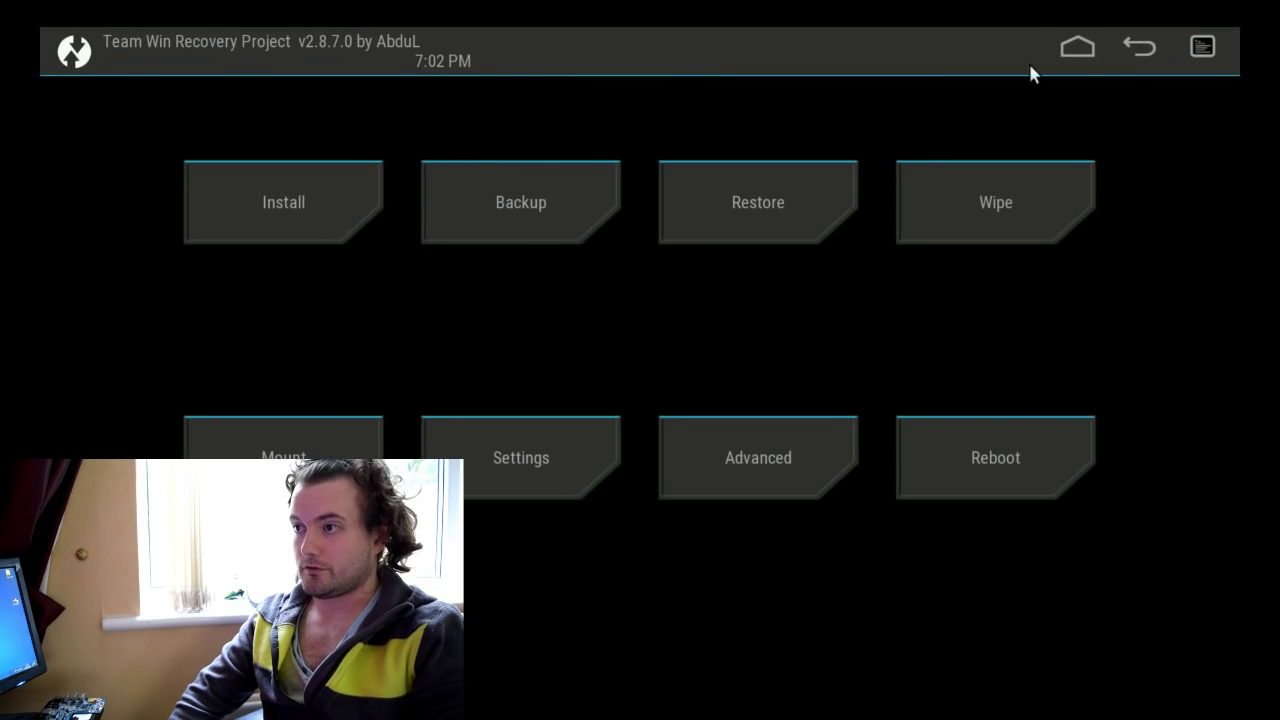
Step: View the device backup options and return to the main screen without backing up
click(566, 207)
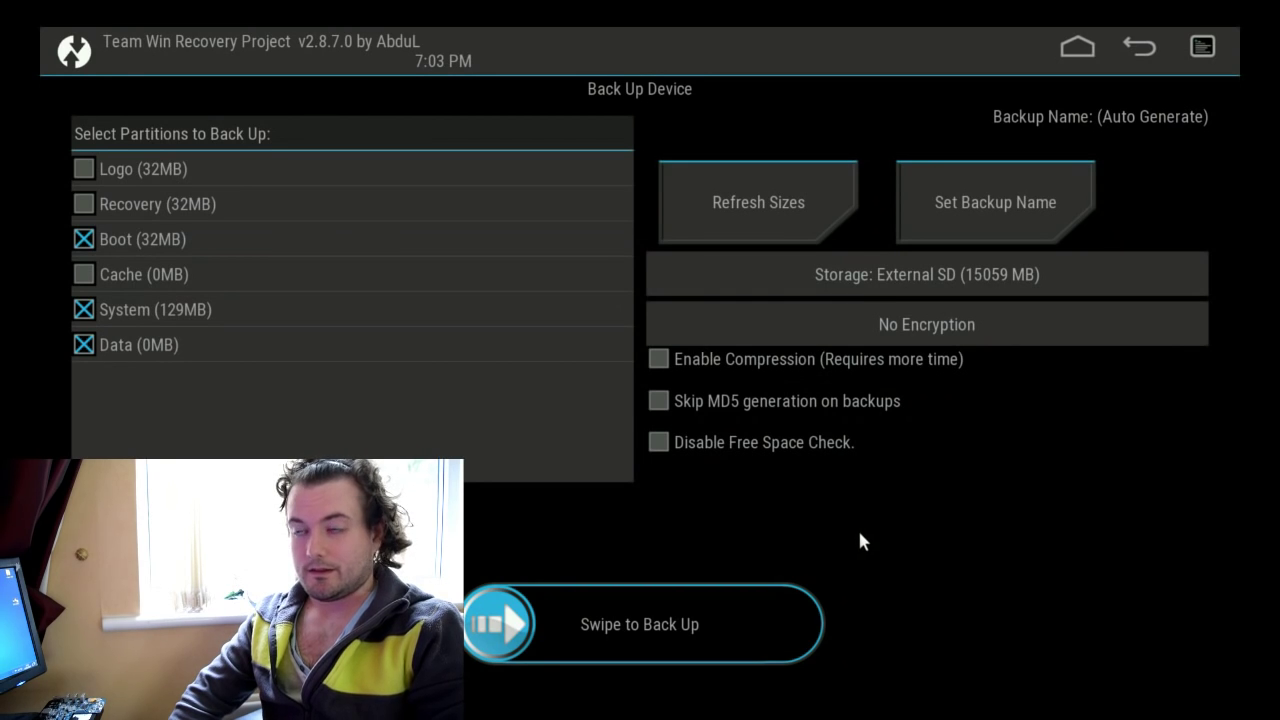
click(1146, 54)
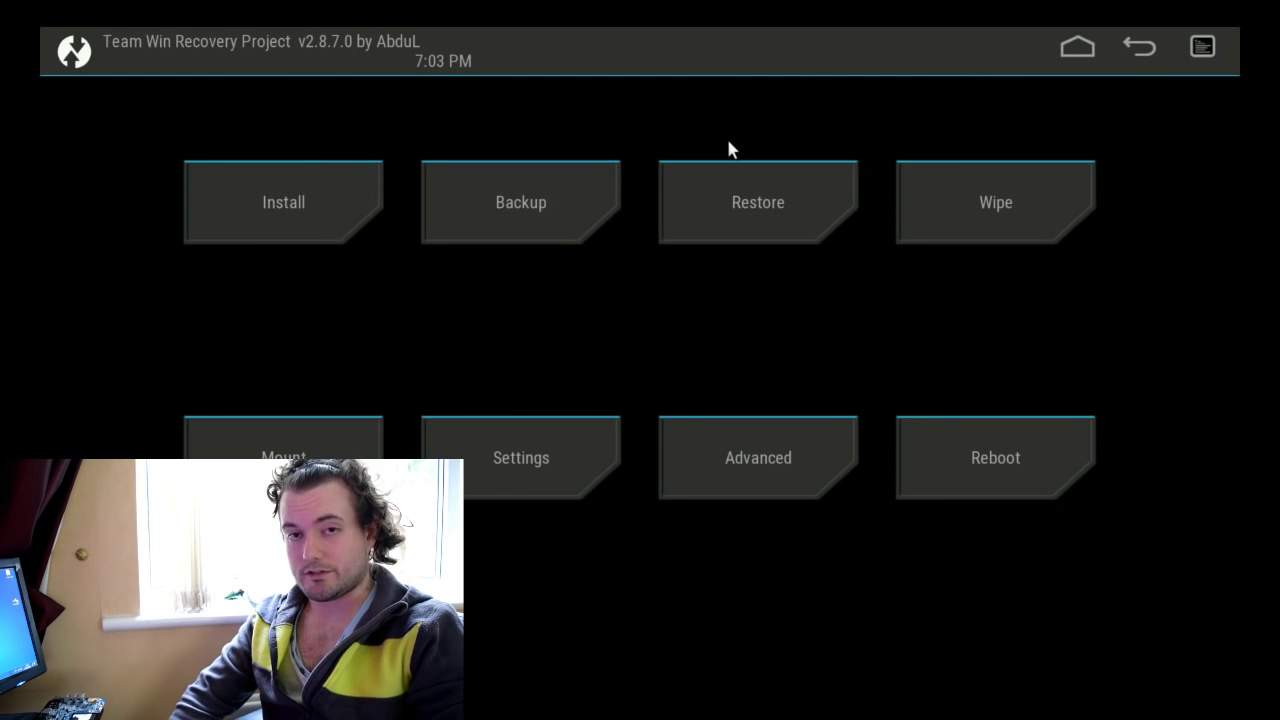
Step: View the restore packages and the wipe options, and return to the main screen without restoring or wiping anything
click(754, 206)
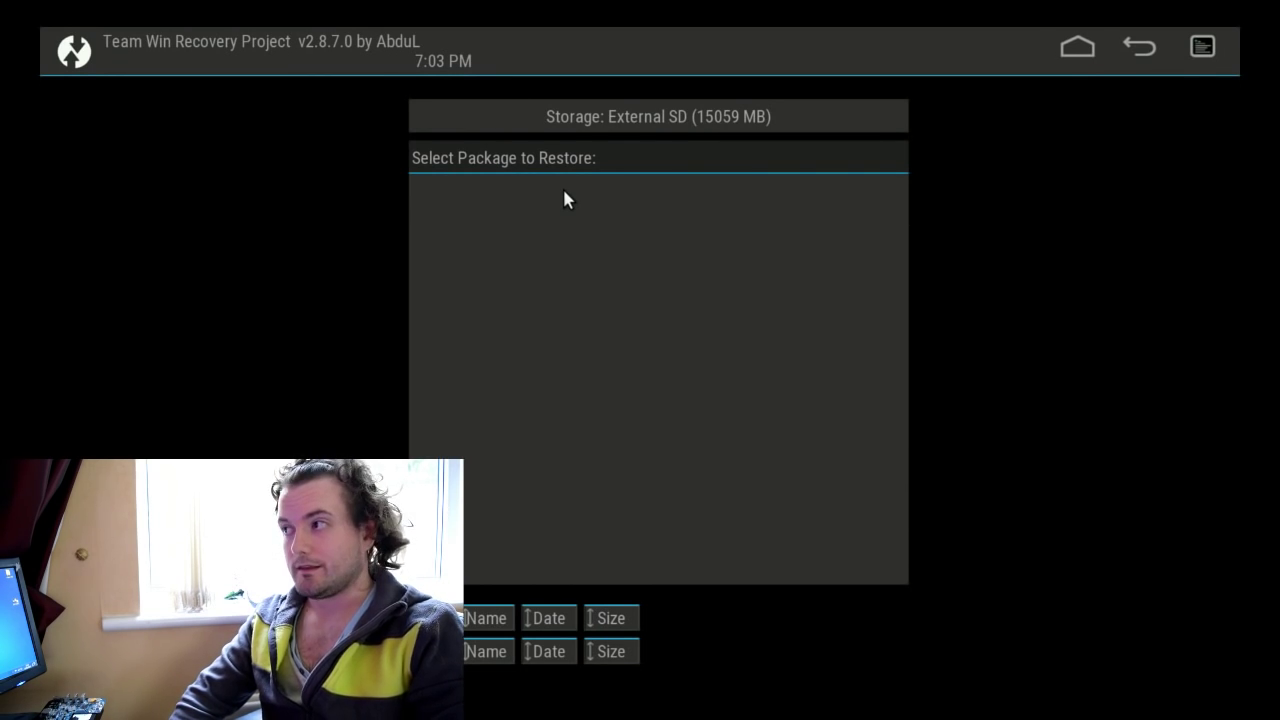
click(1137, 46)
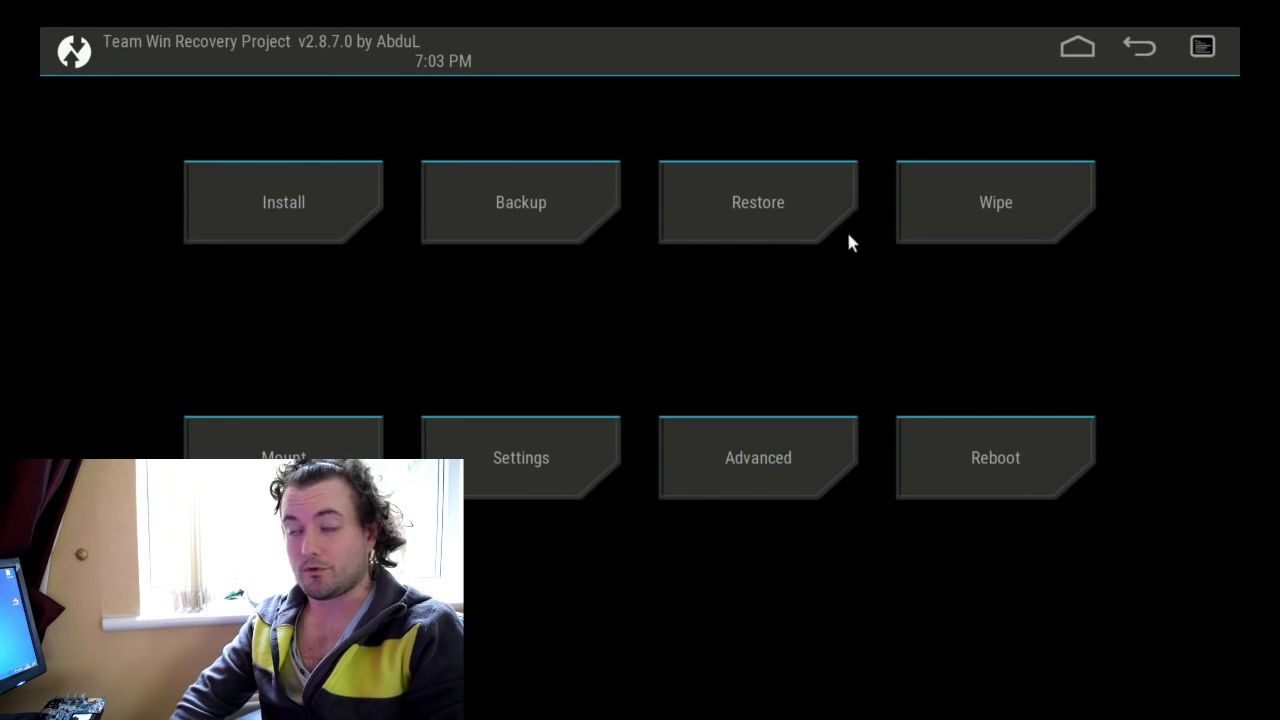
click(974, 200)
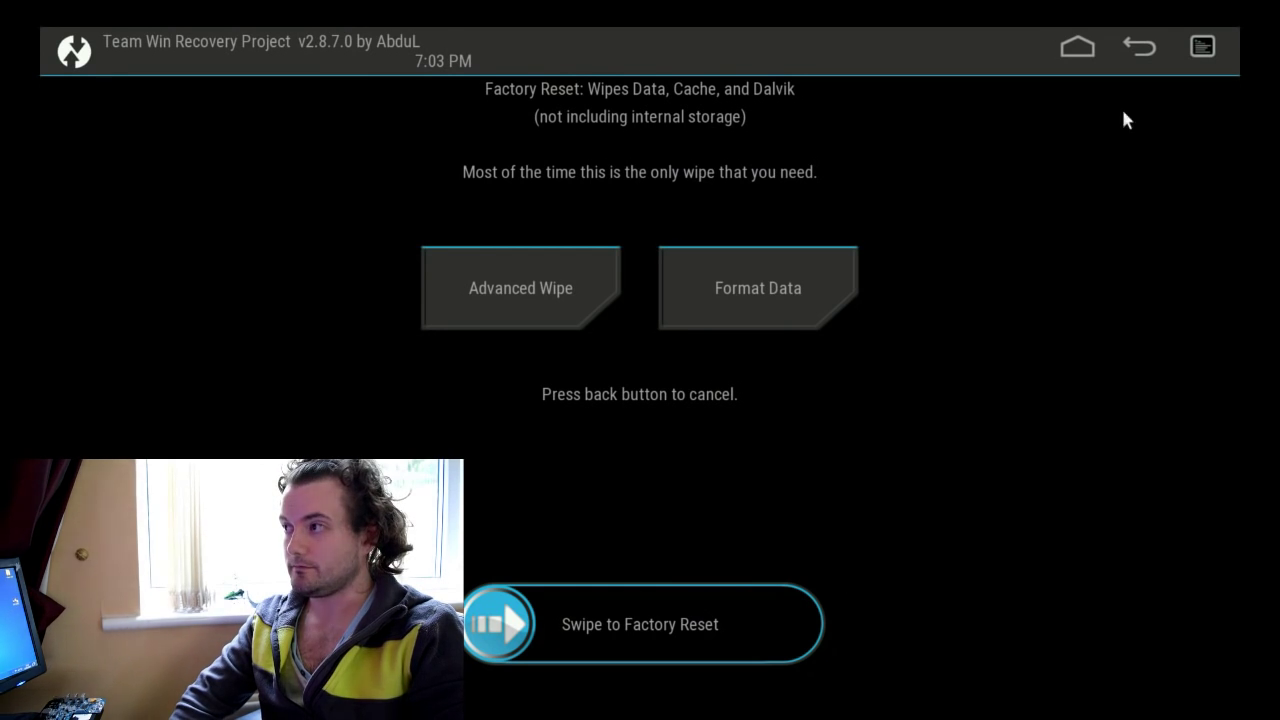
click(1147, 43)
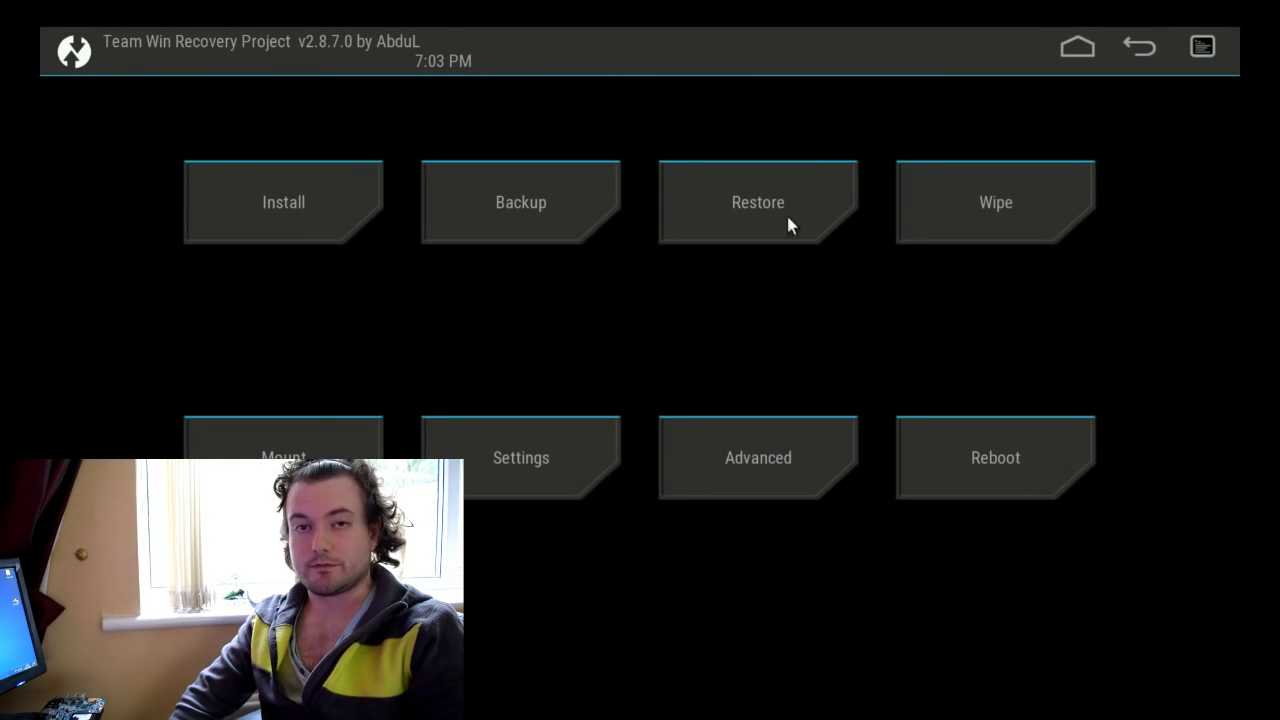
Step: Flash LibreELEC-S805.HD18Q.arm-7.0.3.1-update.zip from External SD without signature verification, and return to the main screen
click(254, 183)
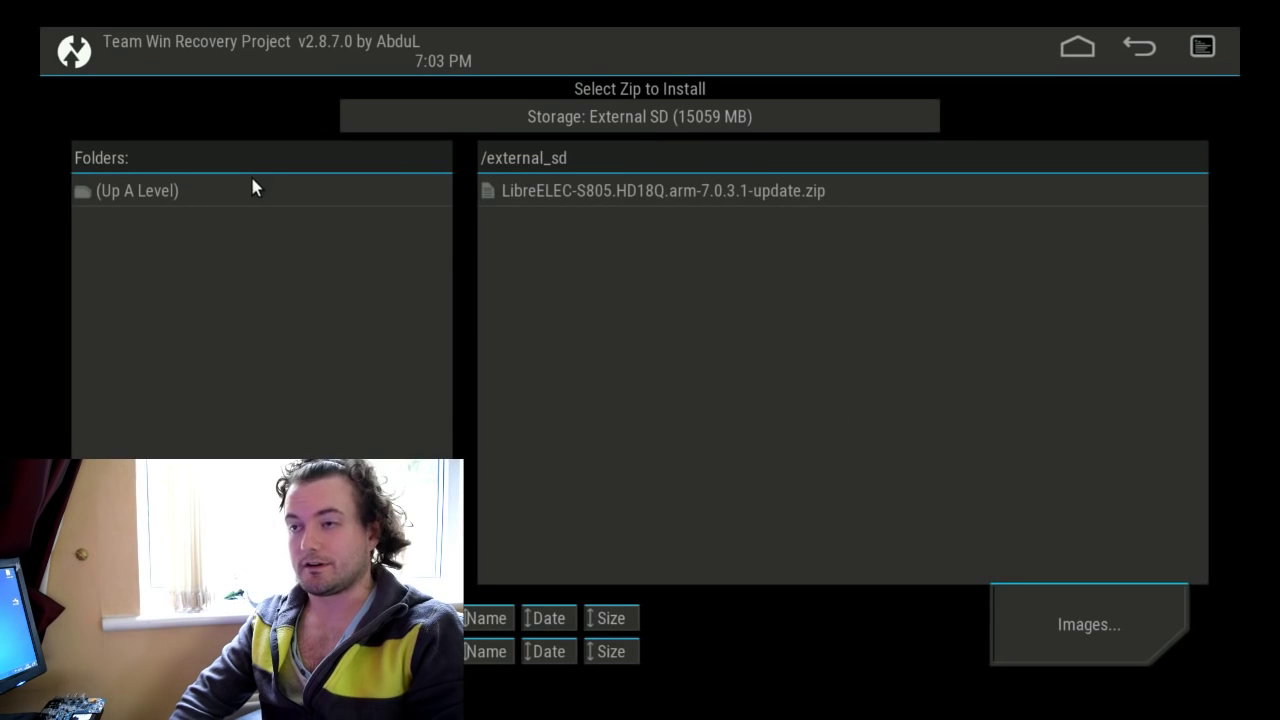
click(636, 192)
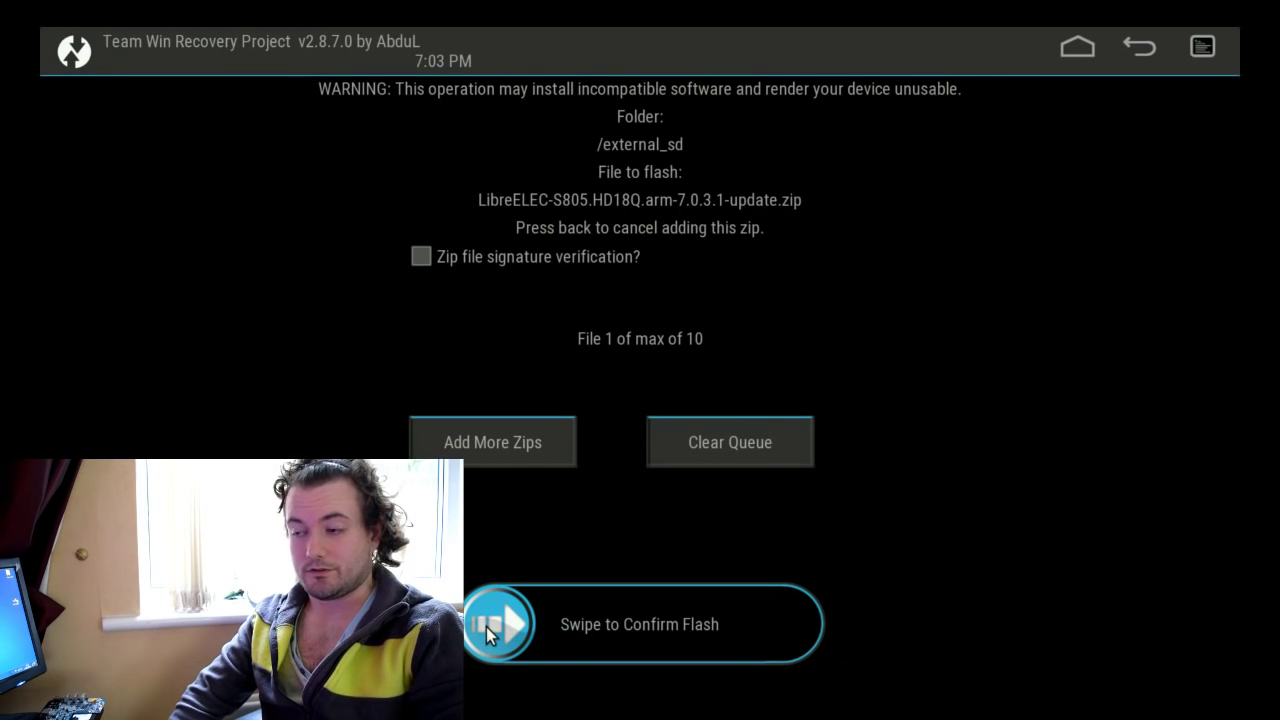
drag(486, 627, 820, 620)
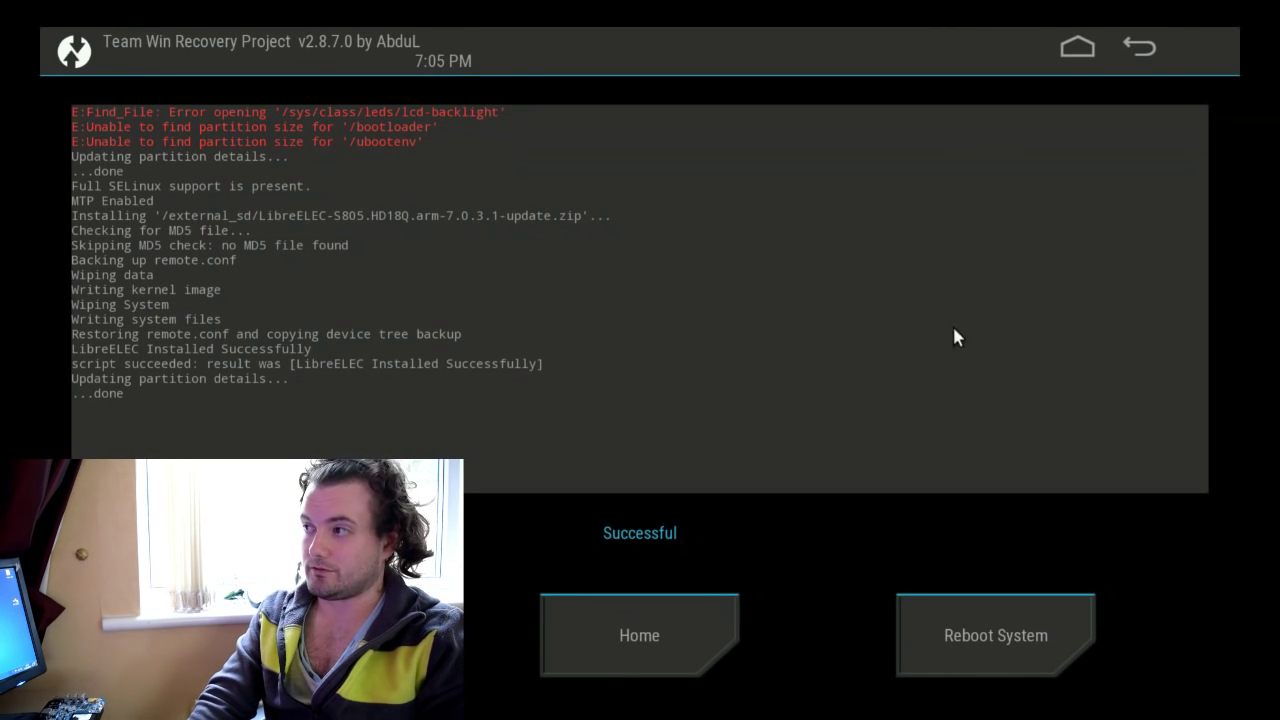
click(1155, 44)
click(1155, 44)
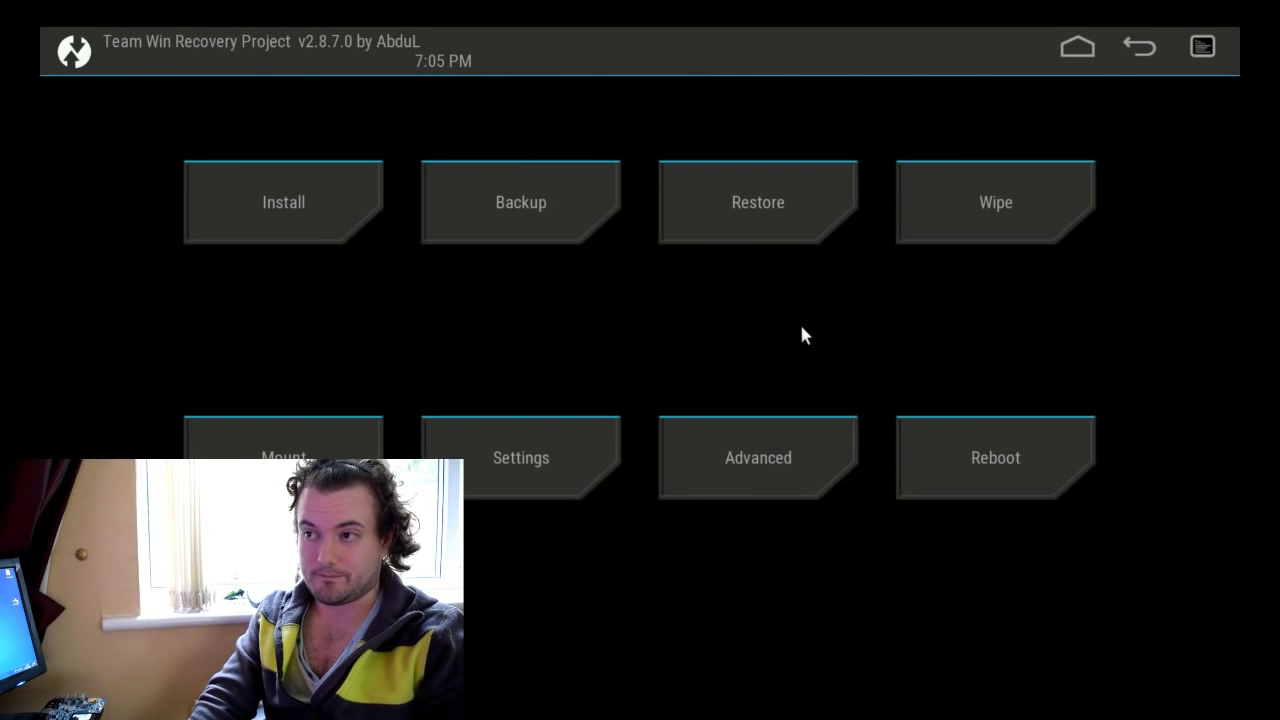
Step: Flash the recovery.img image from External SD to the Recovery partition, and return to the main screen
click(237, 206)
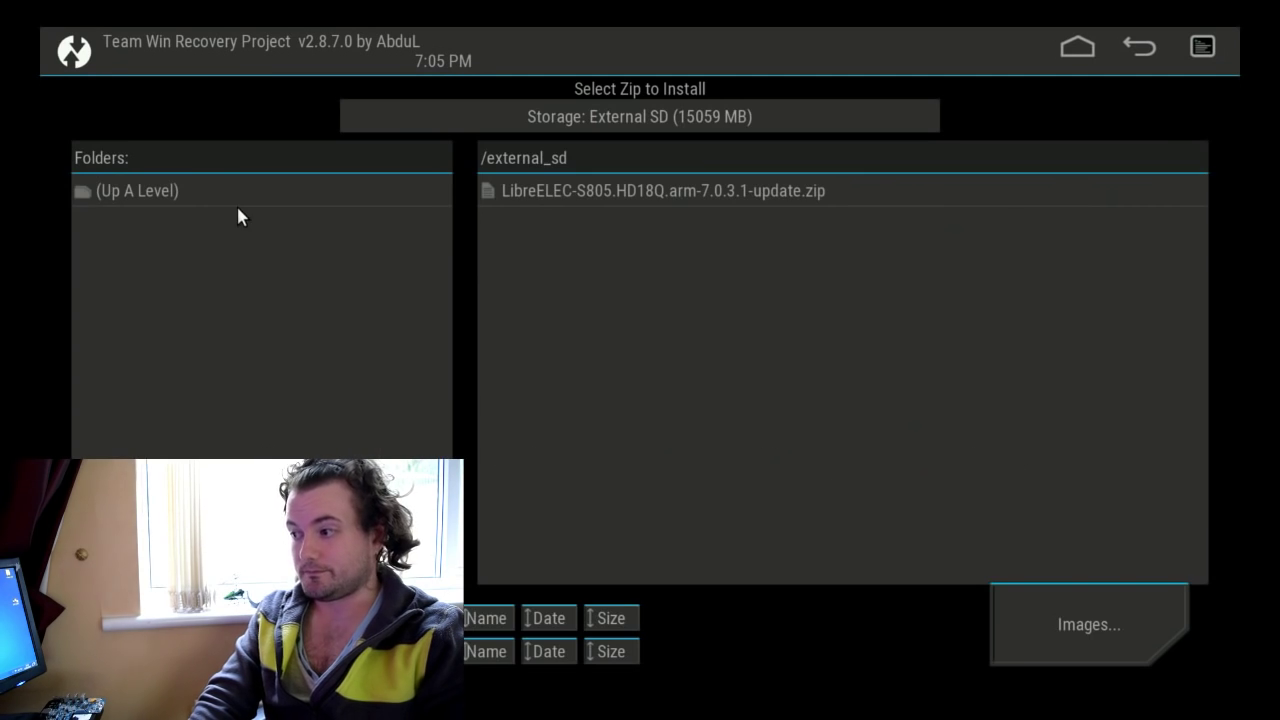
click(1090, 622)
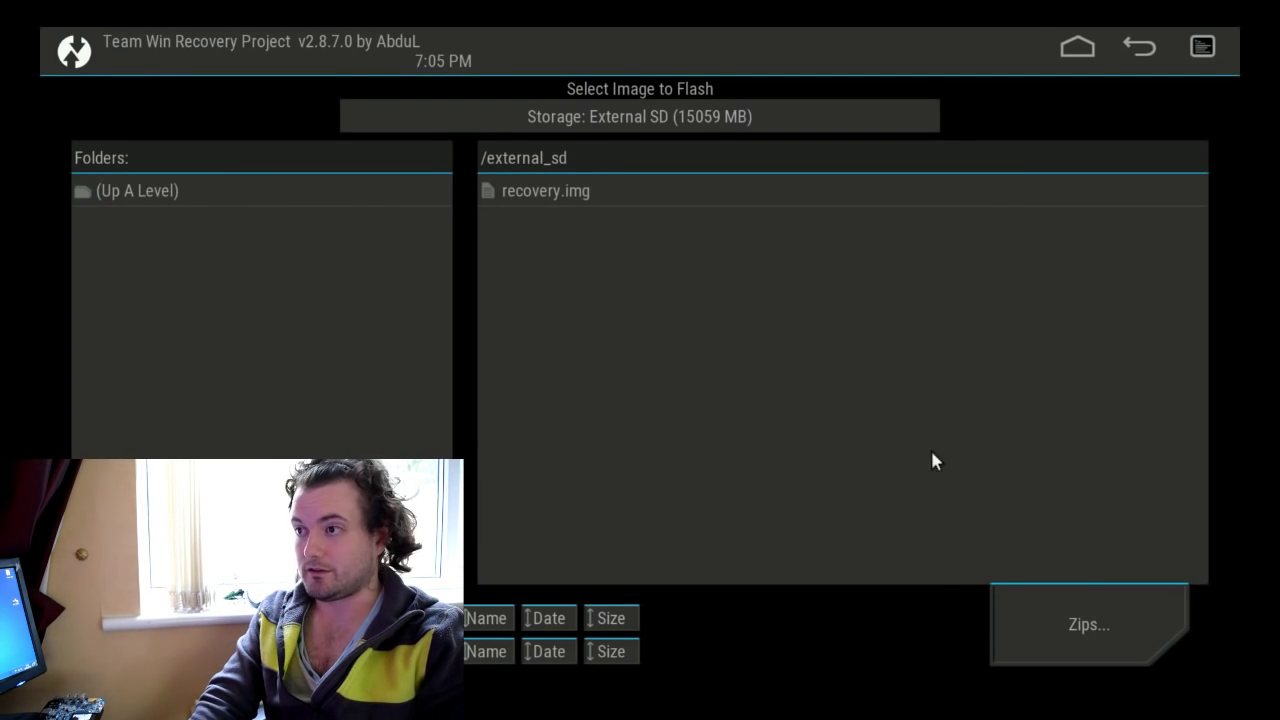
click(576, 192)
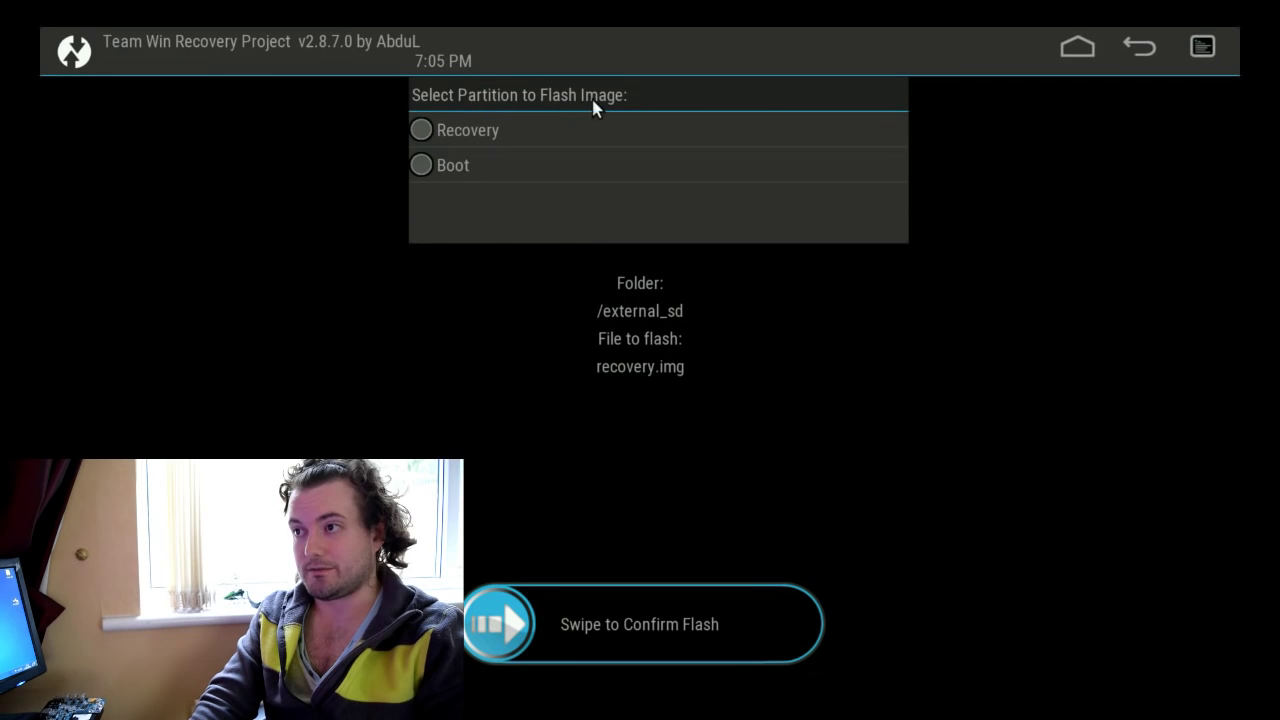
click(425, 130)
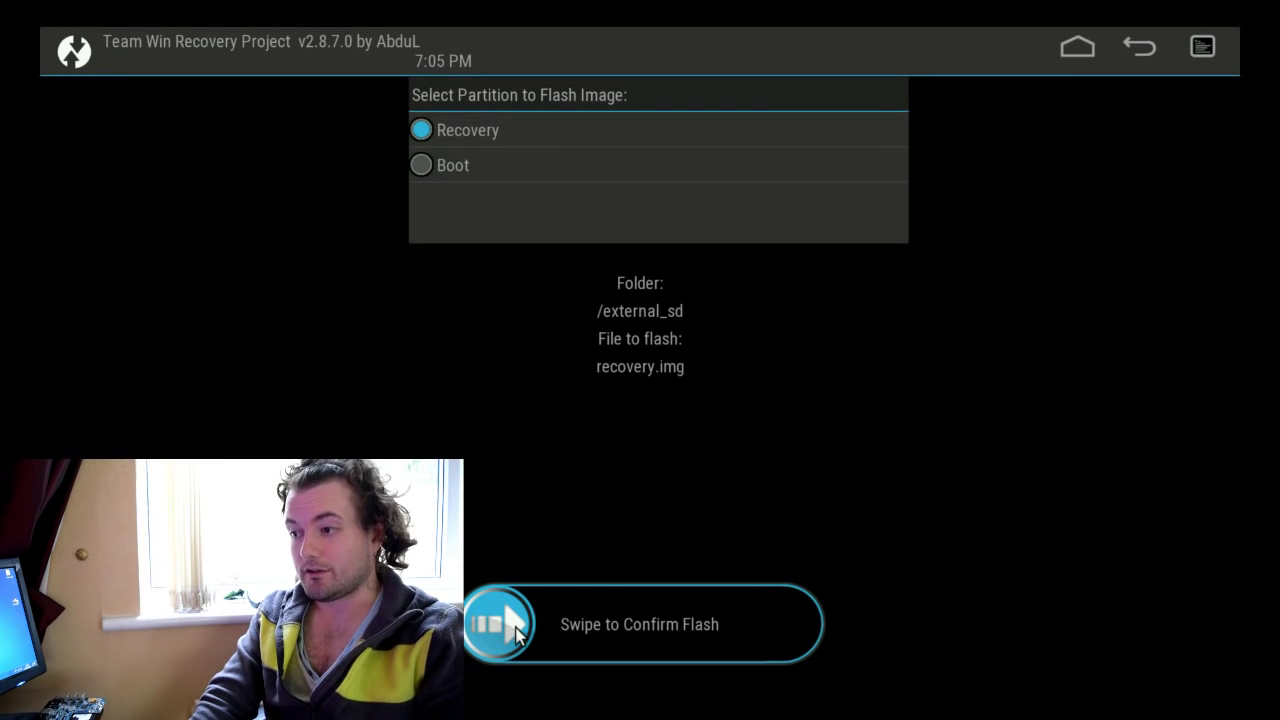
drag(517, 632, 854, 600)
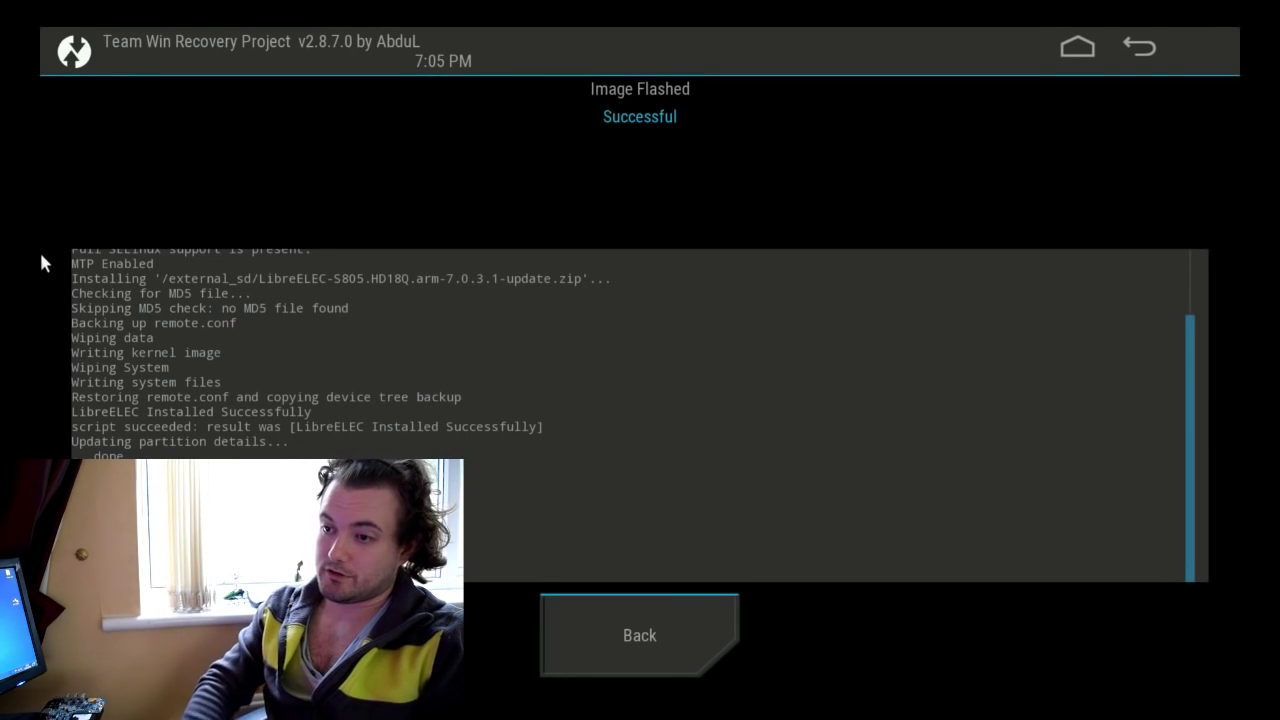
click(688, 644)
click(1144, 45)
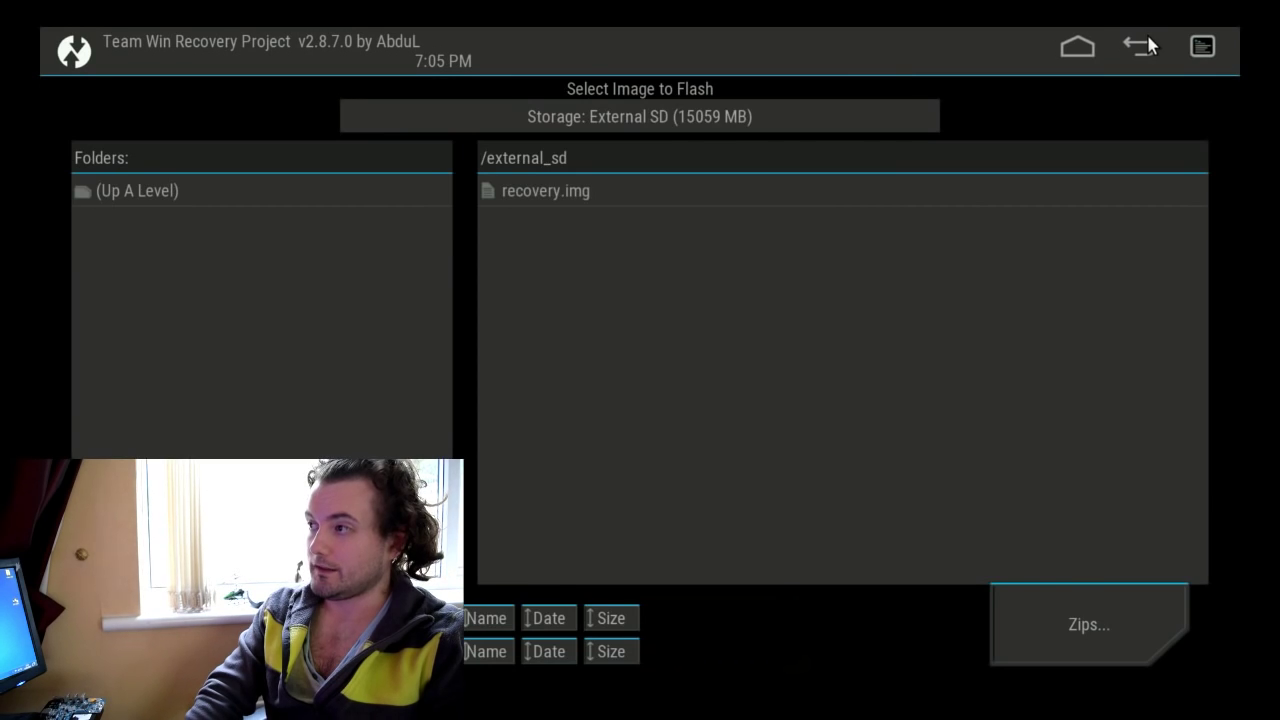
click(1144, 45)
click(1144, 45)
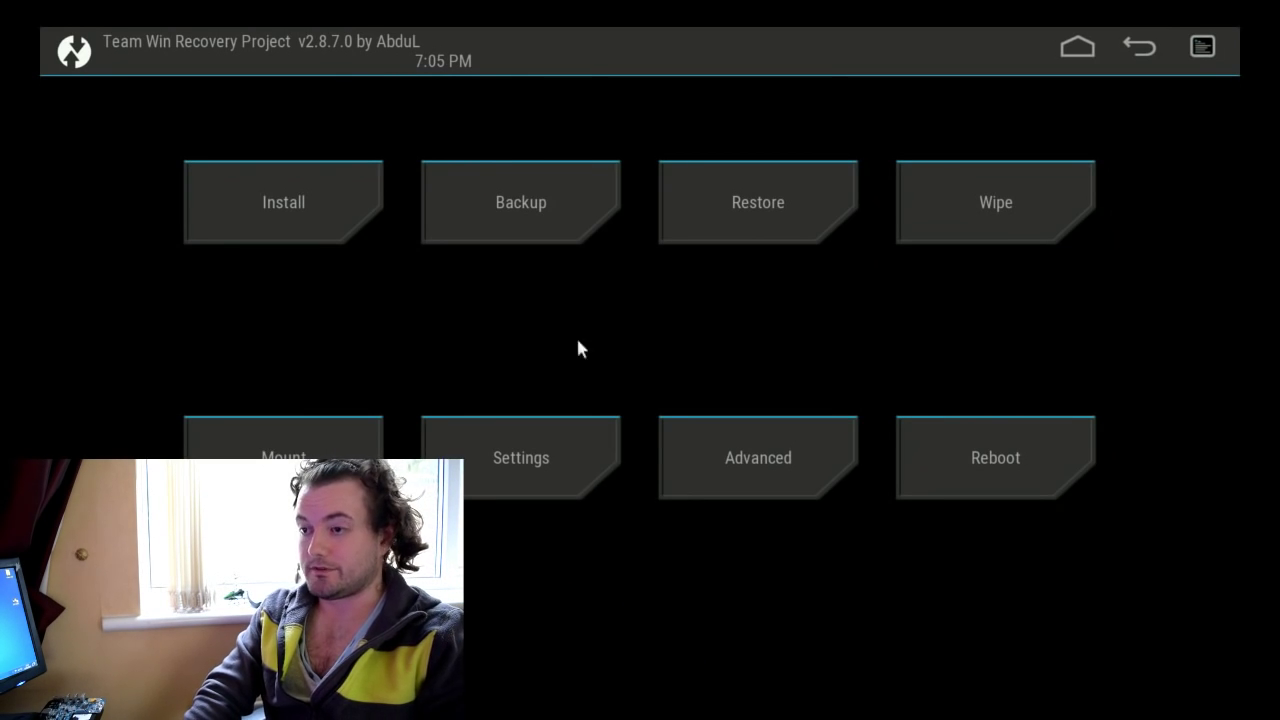